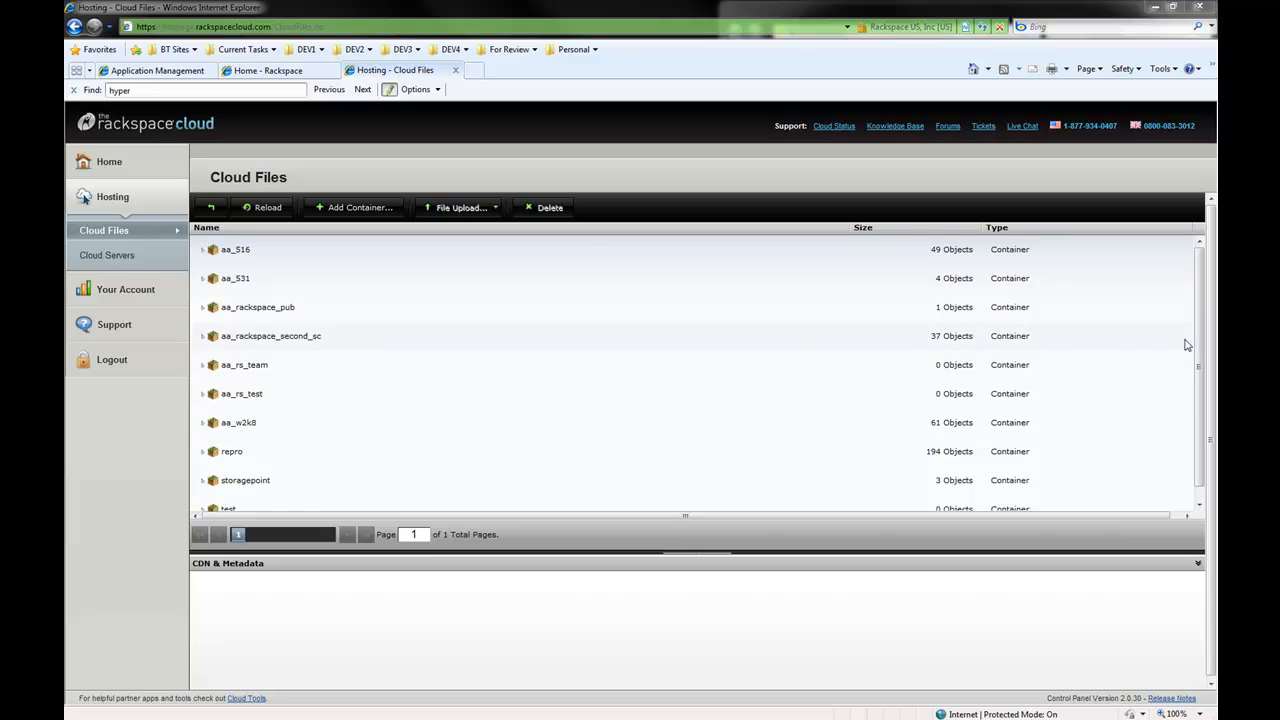
# Step: Switch to SharePoint Central Administration and open the StoragePoint storage profile for the Rackspace site collection
pyautogui.scroll(-1, 1200, 370)
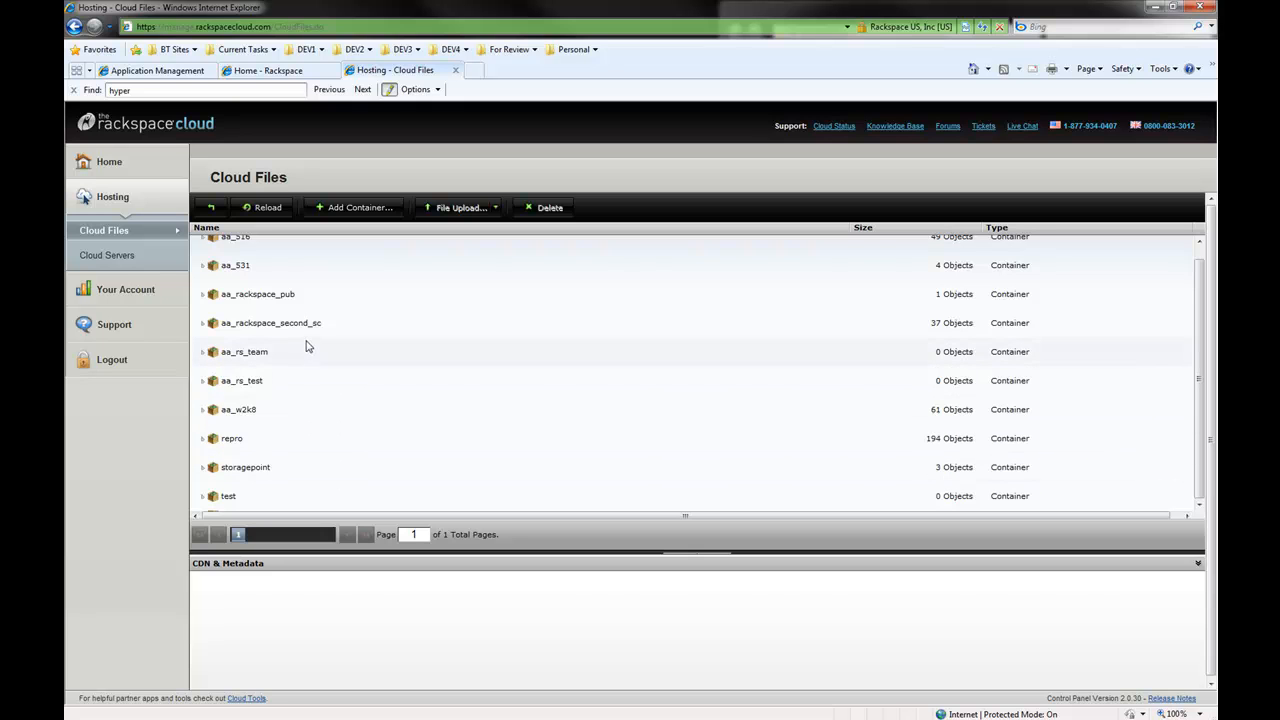
pyautogui.click(177, 72)
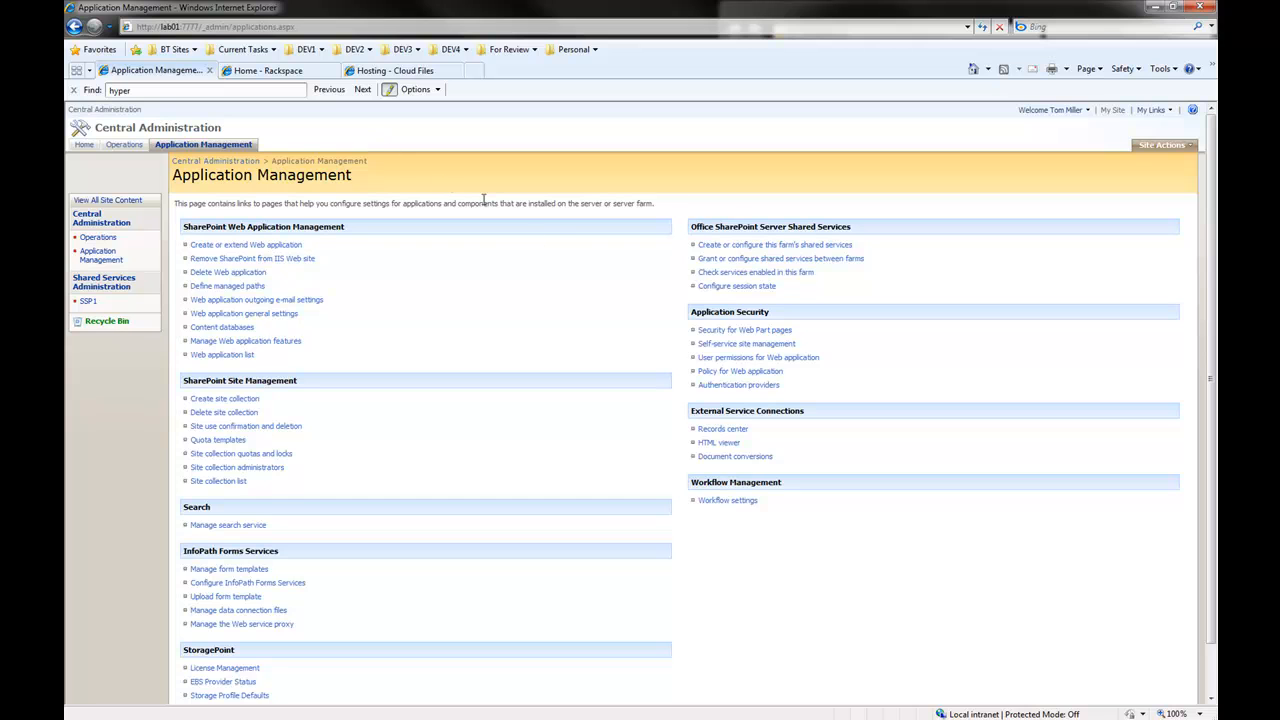
pyautogui.scroll(-2, 640, 470)
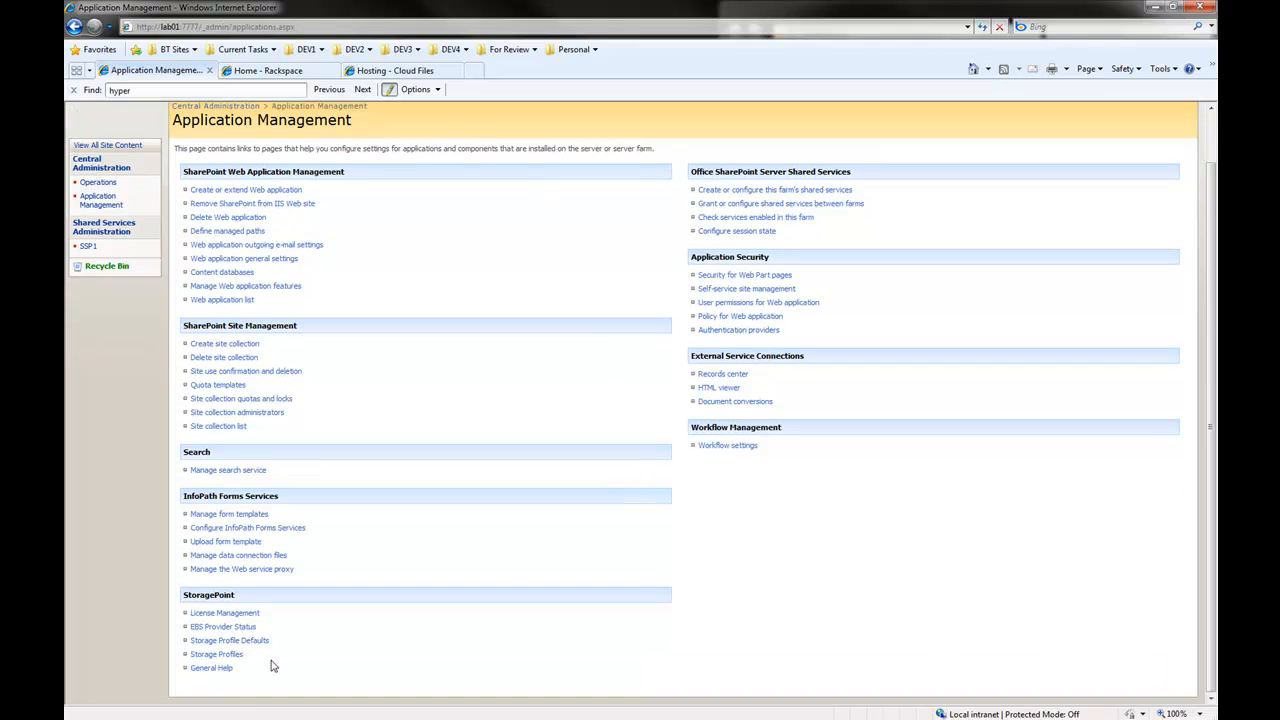
pyautogui.click(230, 656)
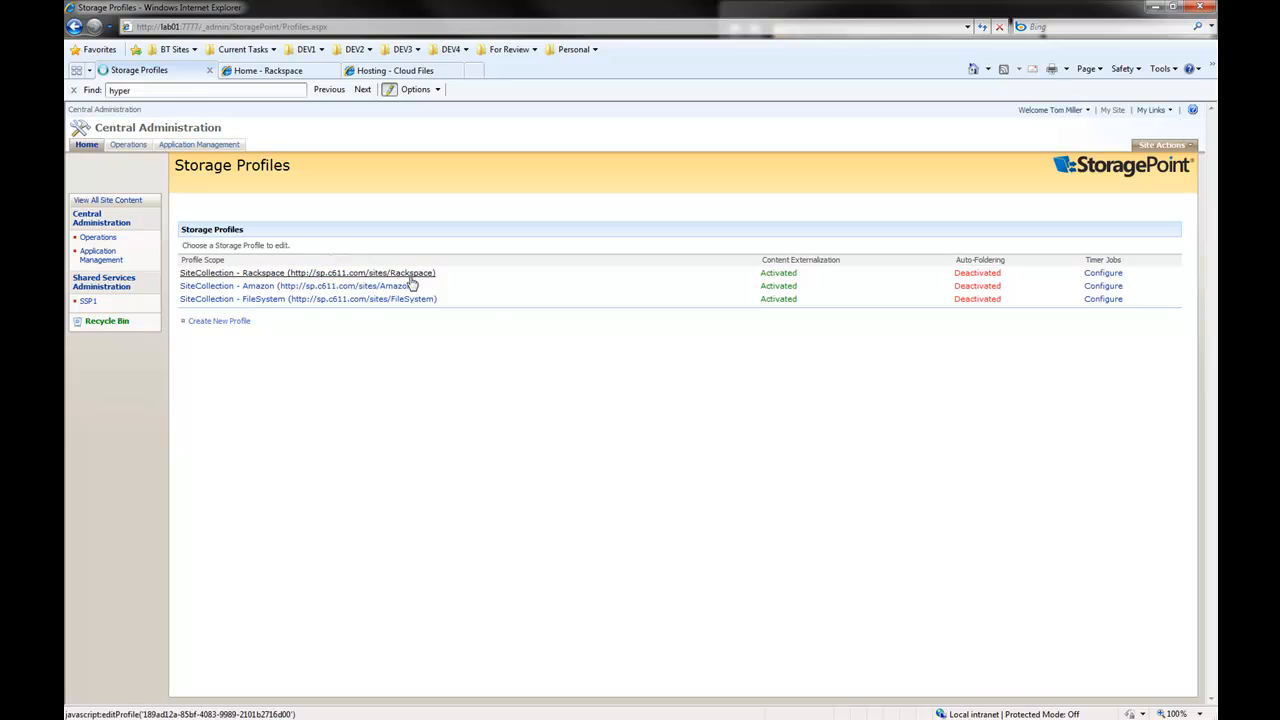
pyautogui.click(371, 279)
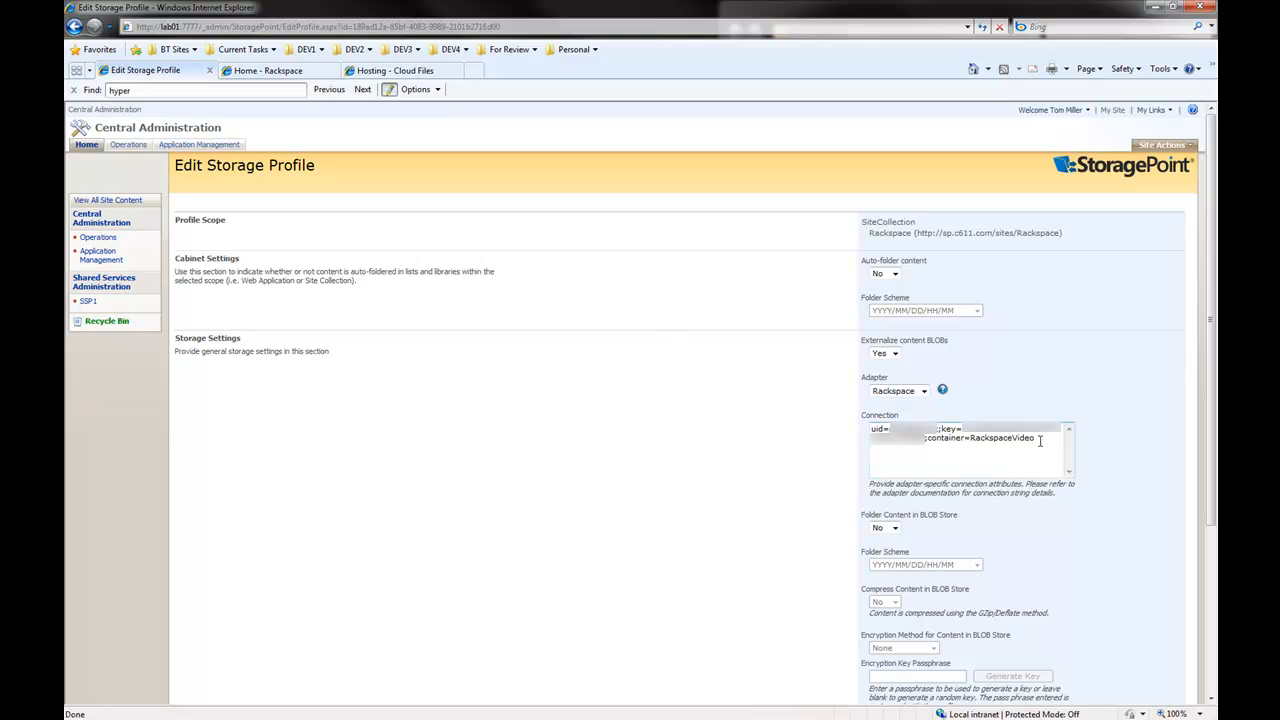
# Step: Check the container name in the profile's connection string and test the storage settings
pyautogui.doubleClick(1013, 438)
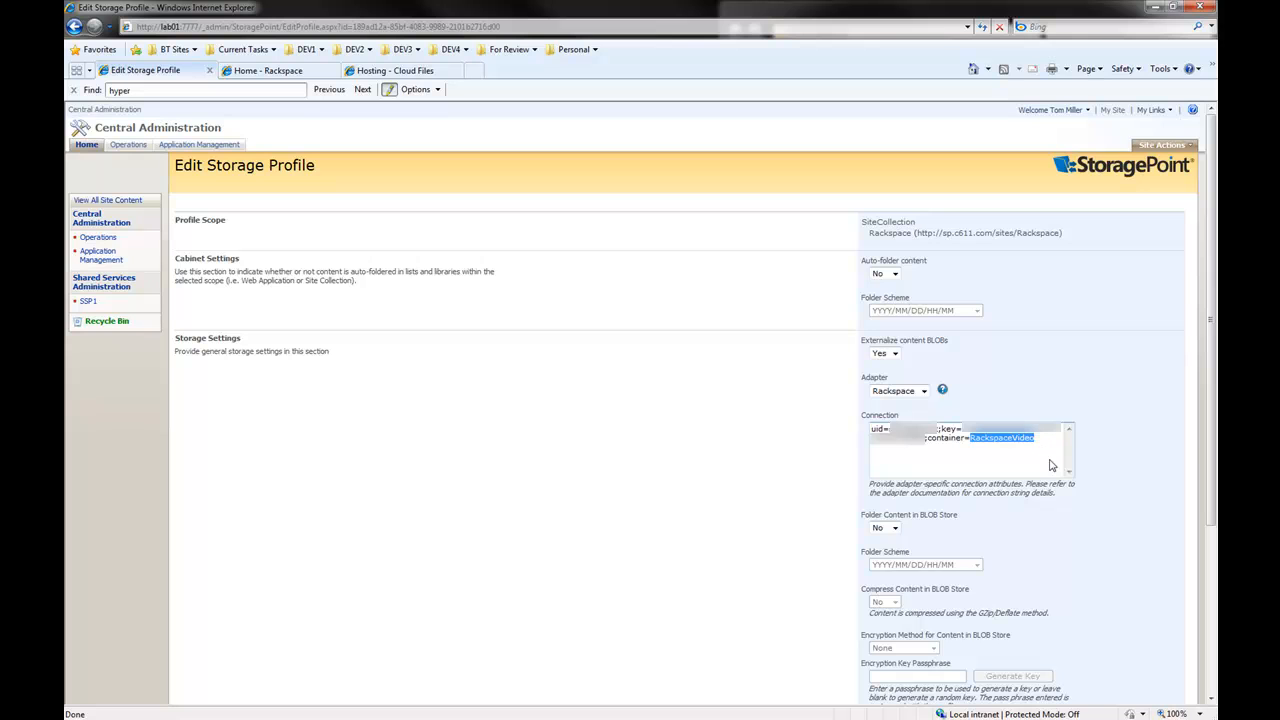
pyautogui.click(833, 465)
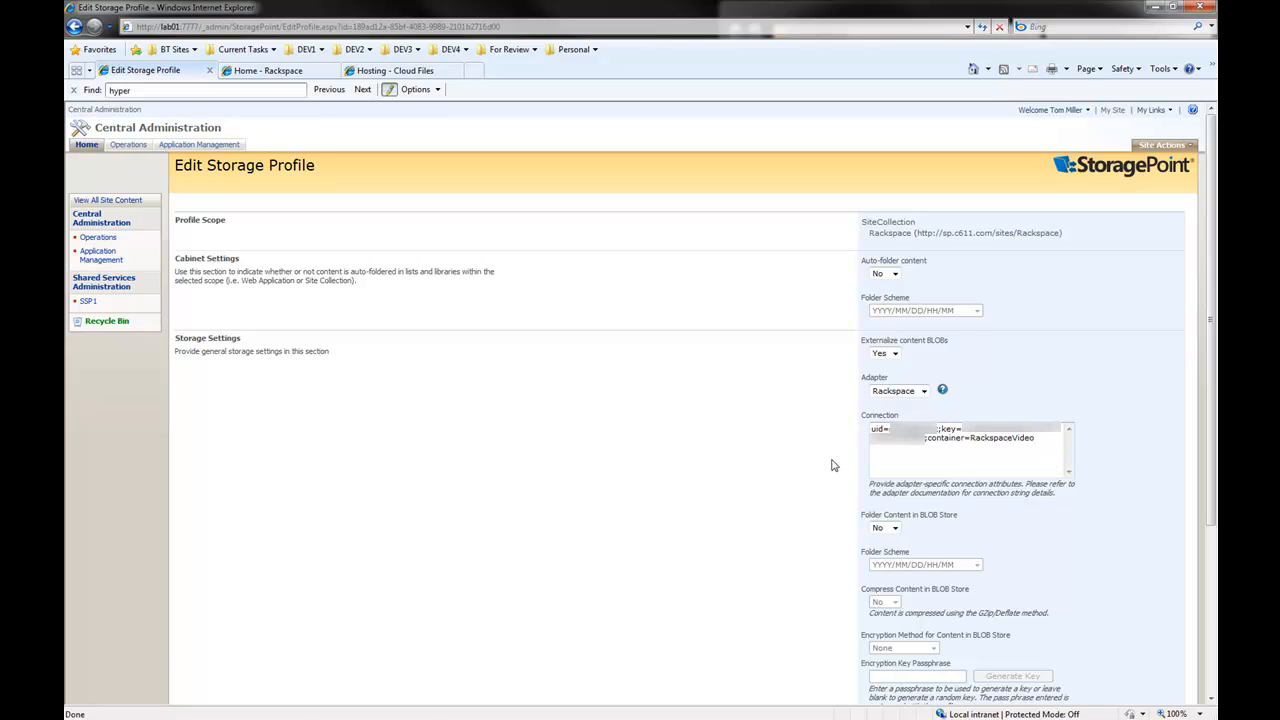
pyautogui.scroll(-3, 834, 465)
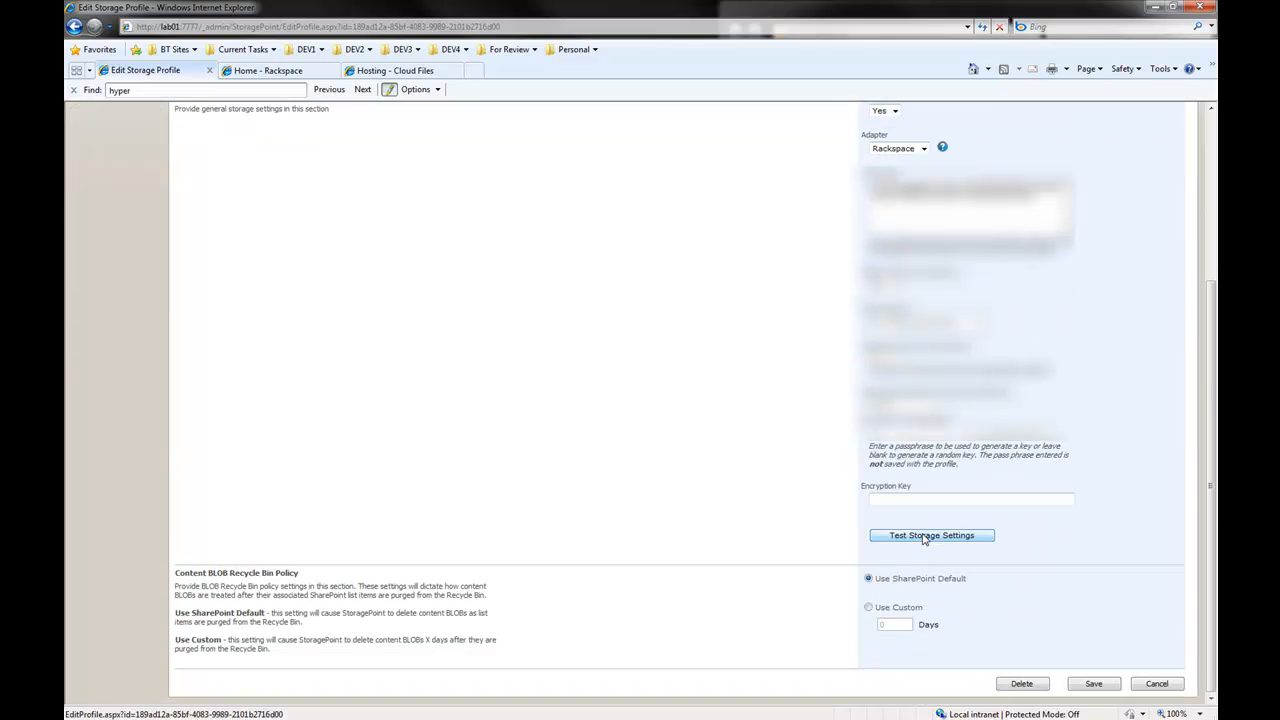
pyautogui.click(925, 539)
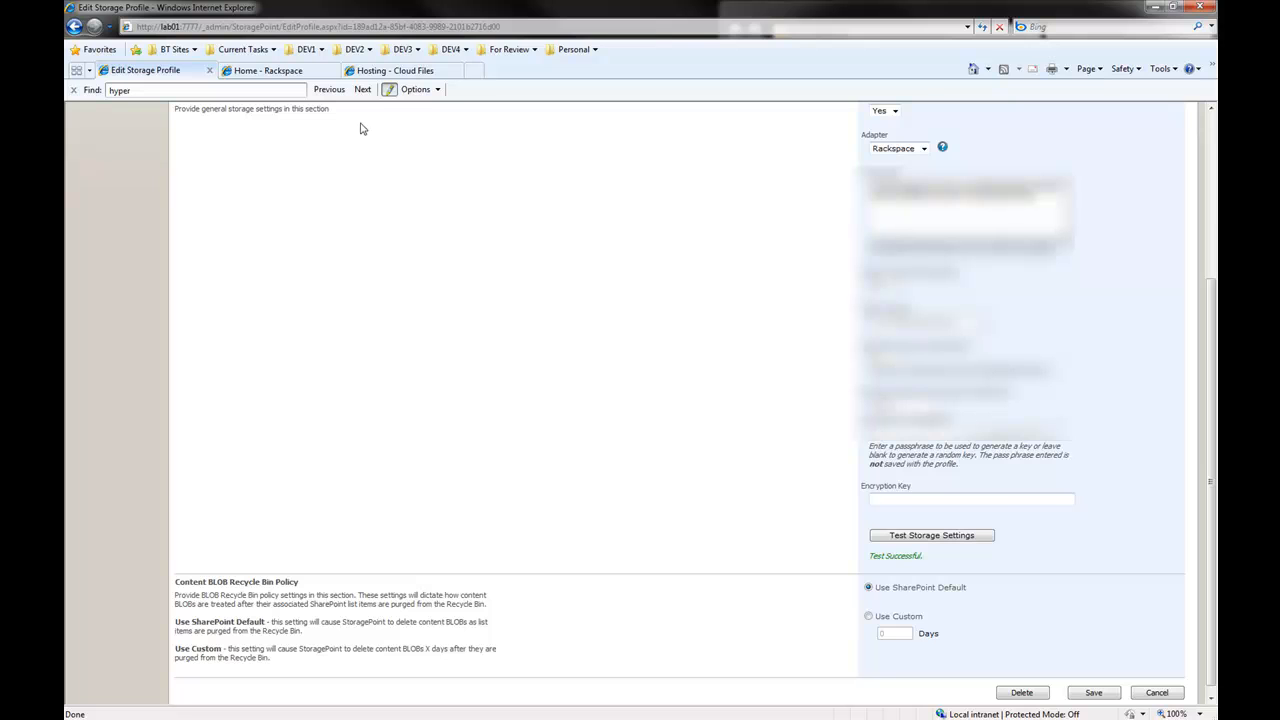
# Step: Reload the Cloud Files container list in the Rackspace control panel and select the rackspacevideo container
pyautogui.click(378, 72)
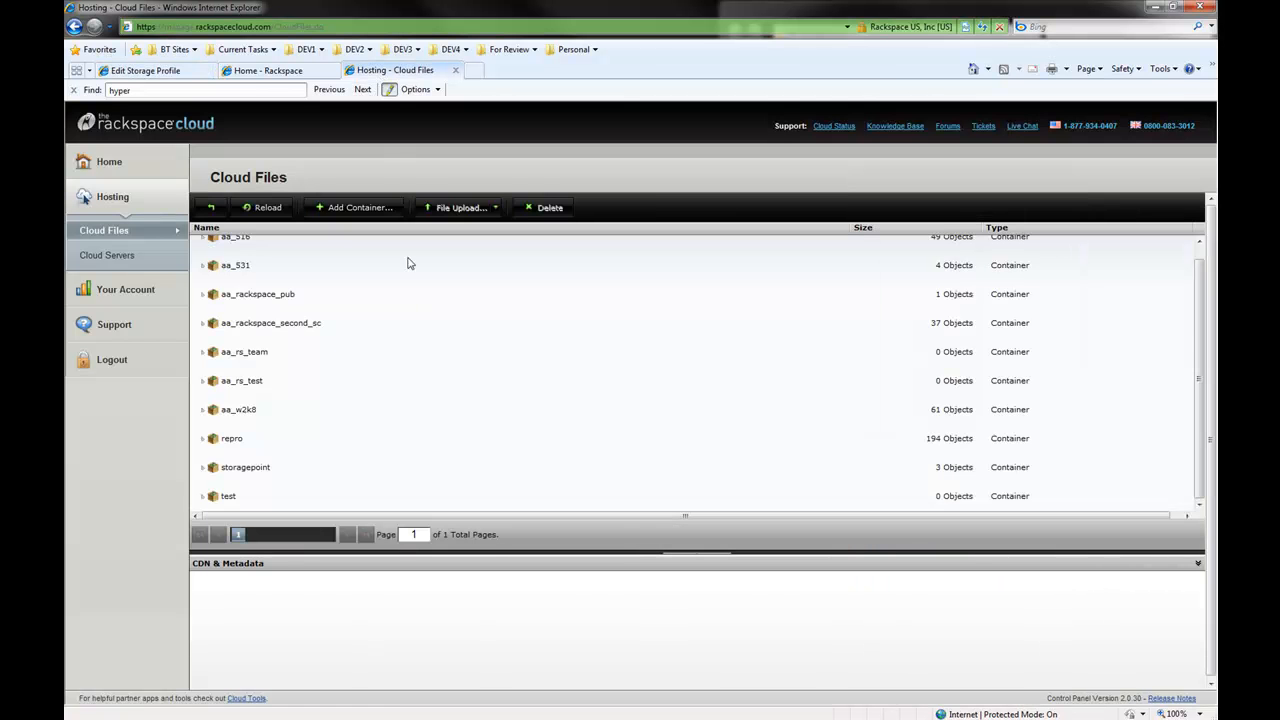
pyautogui.click(269, 211)
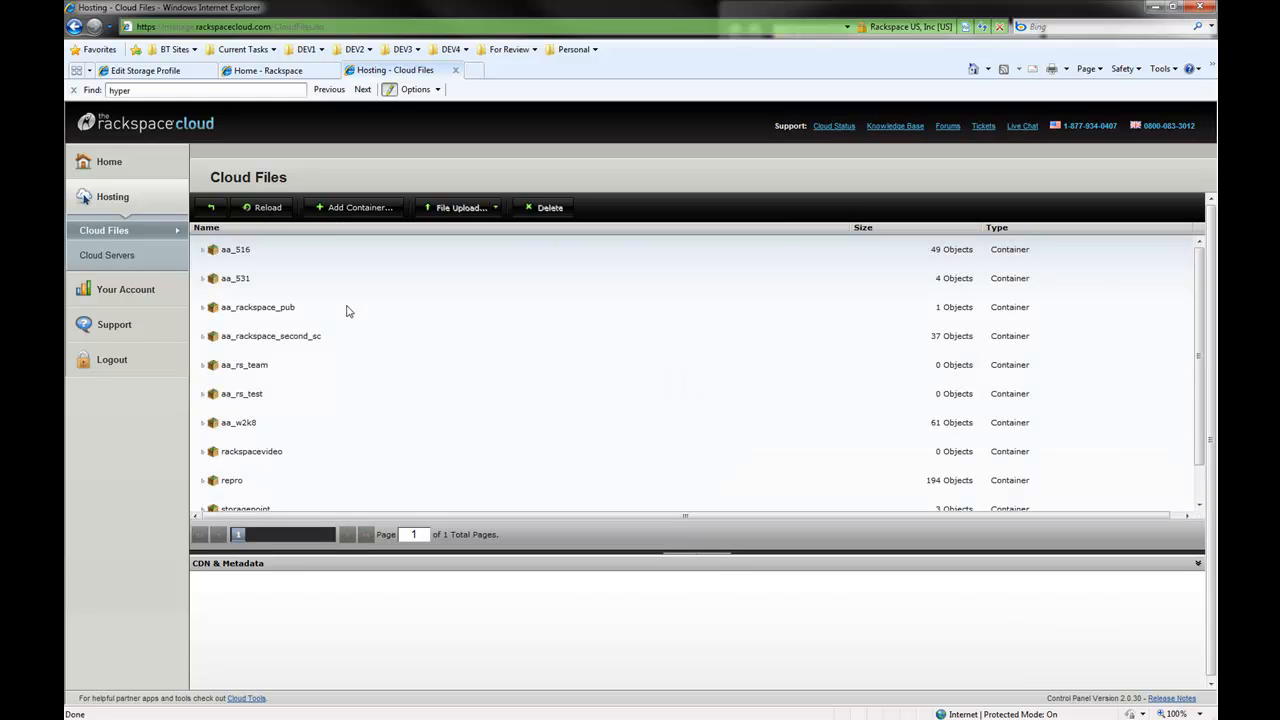
pyautogui.click(258, 452)
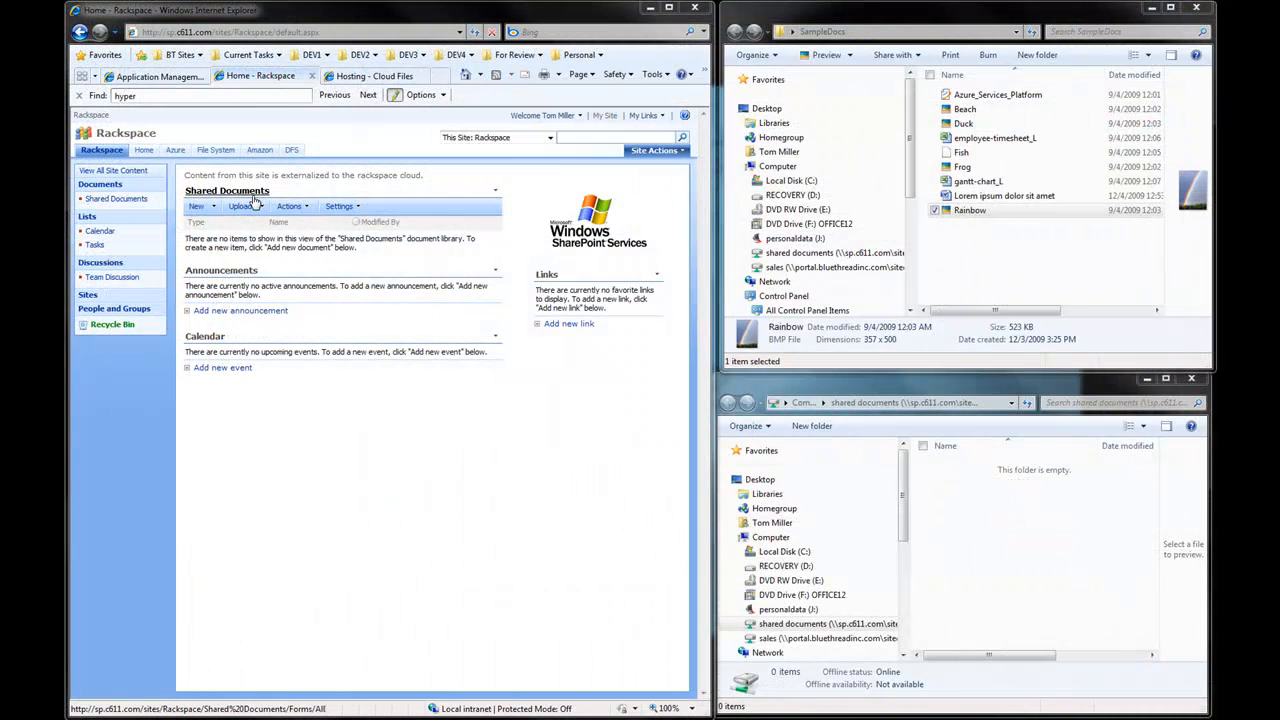
# Step: Upload Beach.jpg, Duck.gif and gantt-chart_L.xls together from the SampleDocs folder to the Rackspace site's Shared Documents library
pyautogui.click(254, 196)
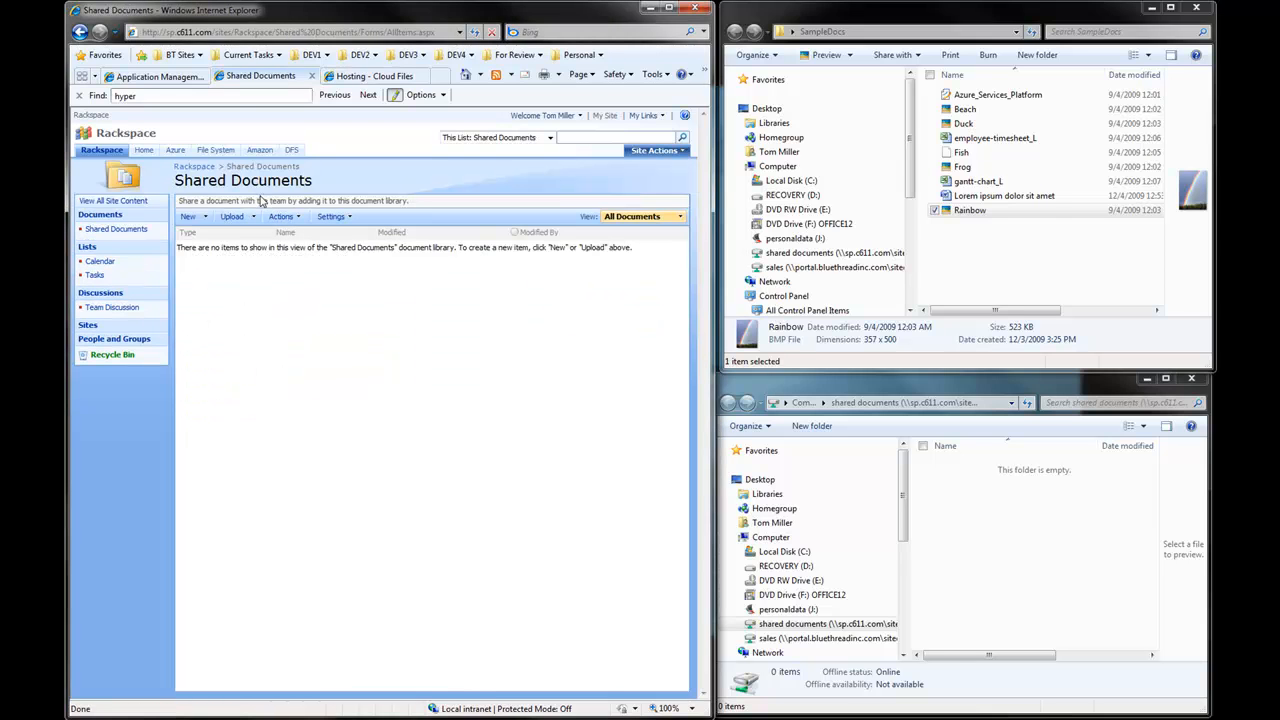
pyautogui.click(256, 220)
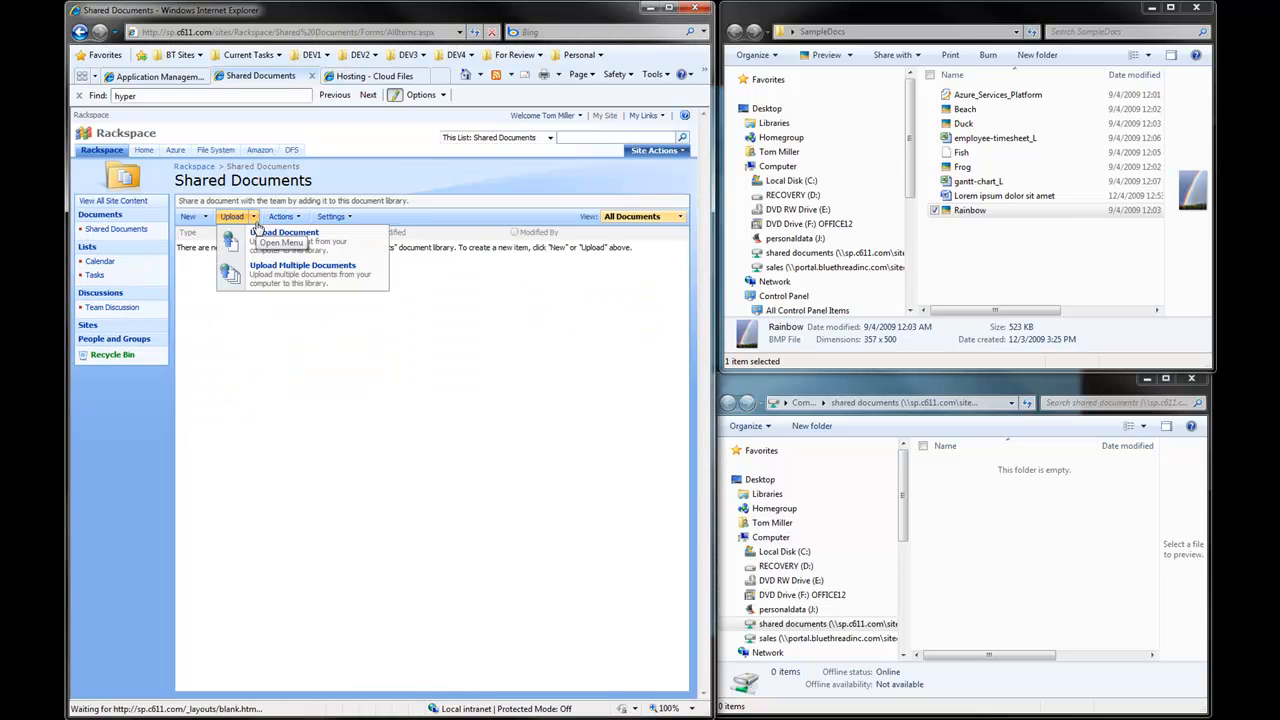
pyautogui.click(278, 264)
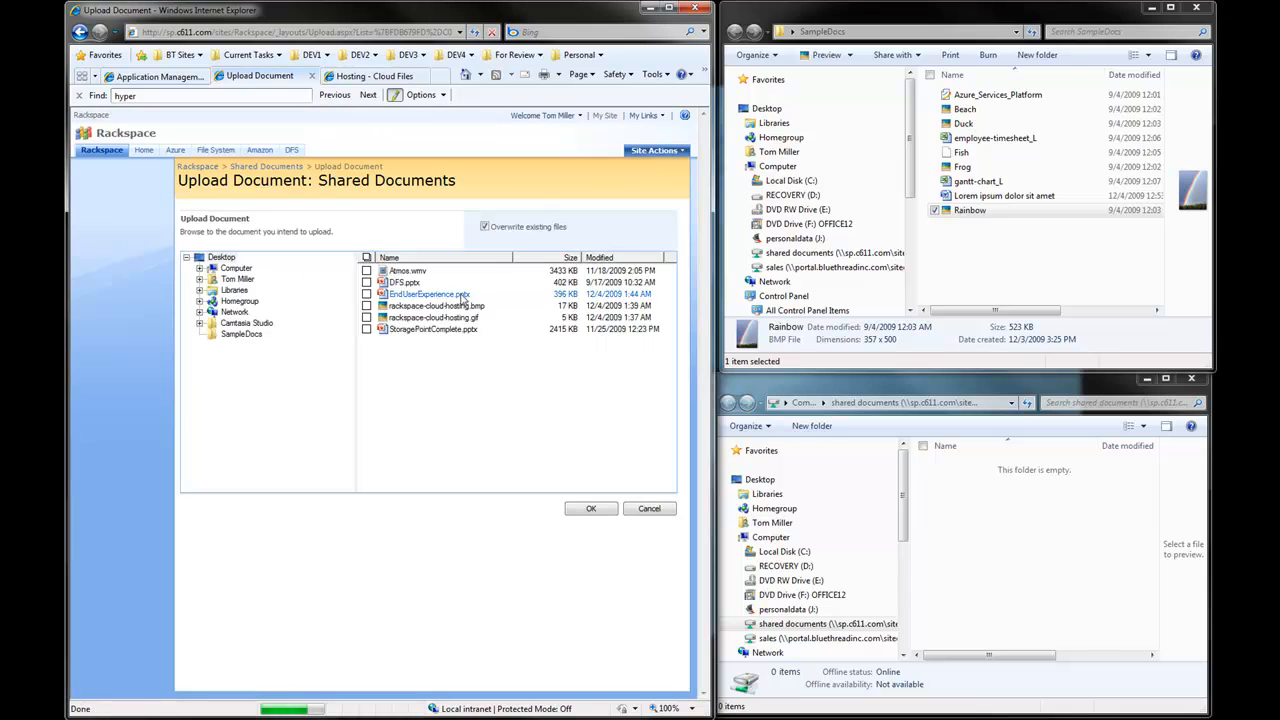
pyautogui.click(238, 334)
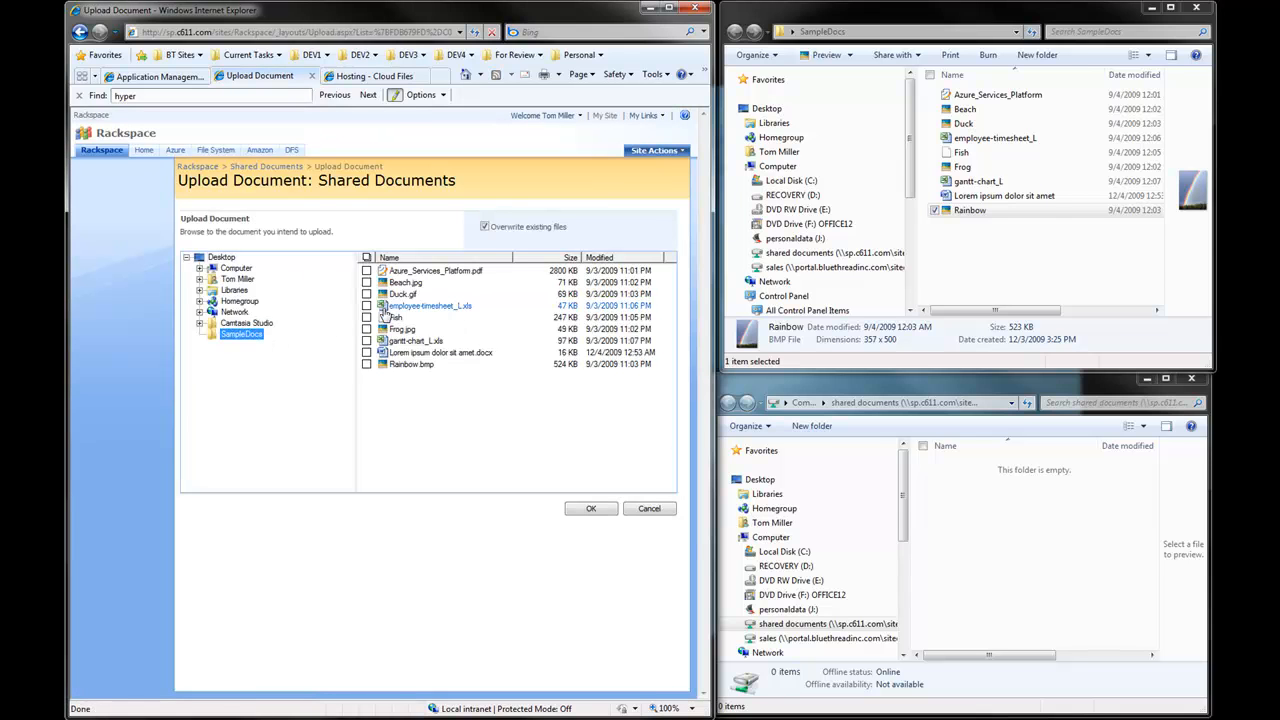
pyautogui.click(367, 283)
pyautogui.click(367, 294)
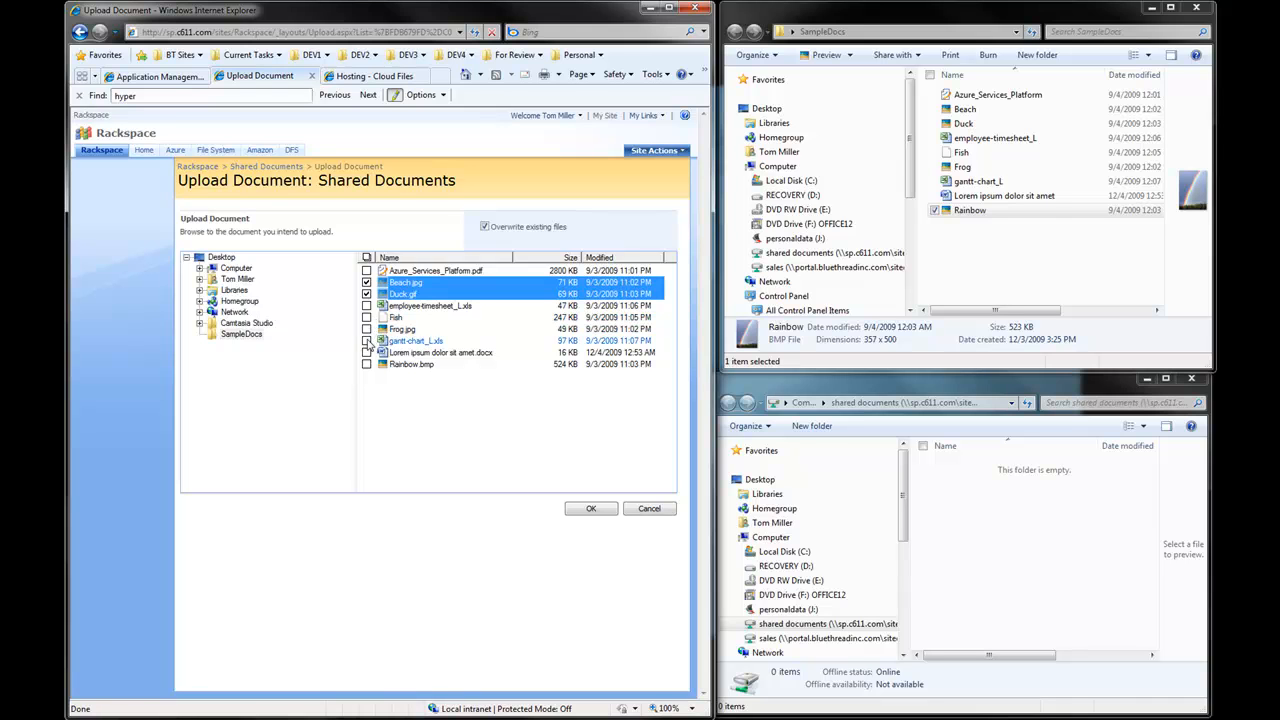
pyautogui.click(367, 341)
pyautogui.click(591, 507)
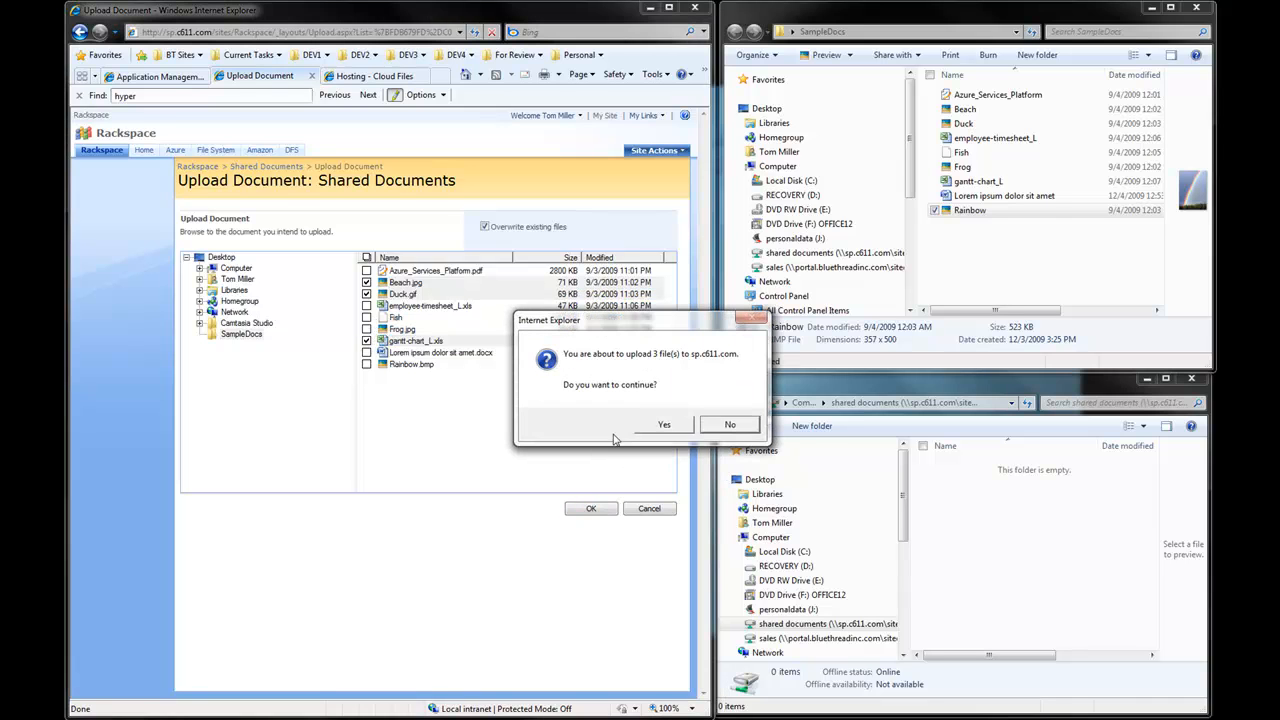
pyautogui.click(666, 425)
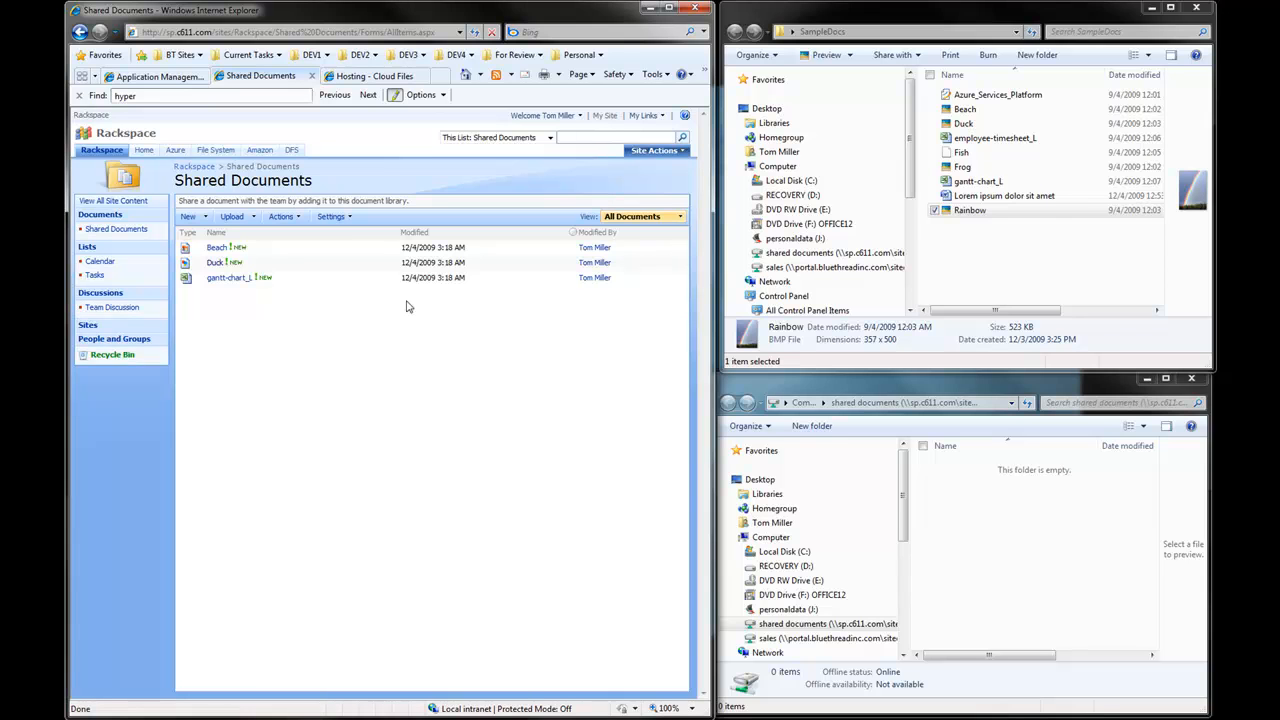
# Step: Reload Cloud Files and examine the objects stored in the rackspacevideo container
pyautogui.click(387, 80)
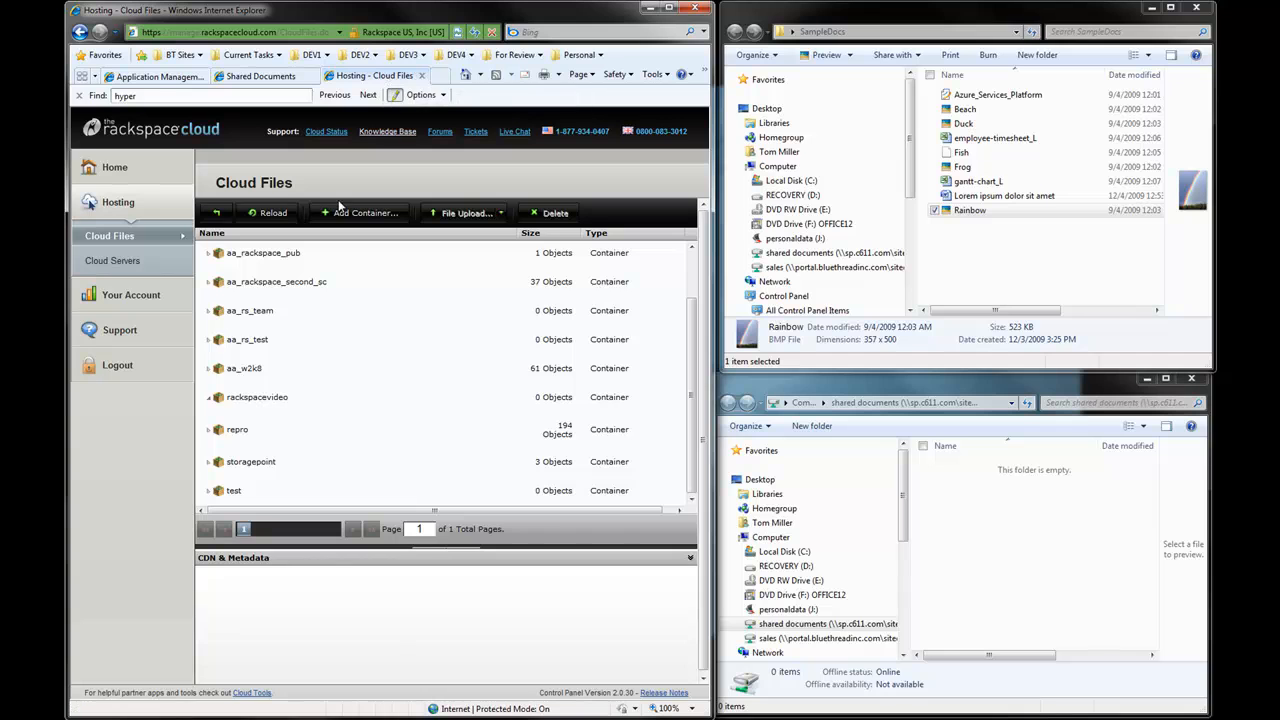
pyautogui.click(256, 397)
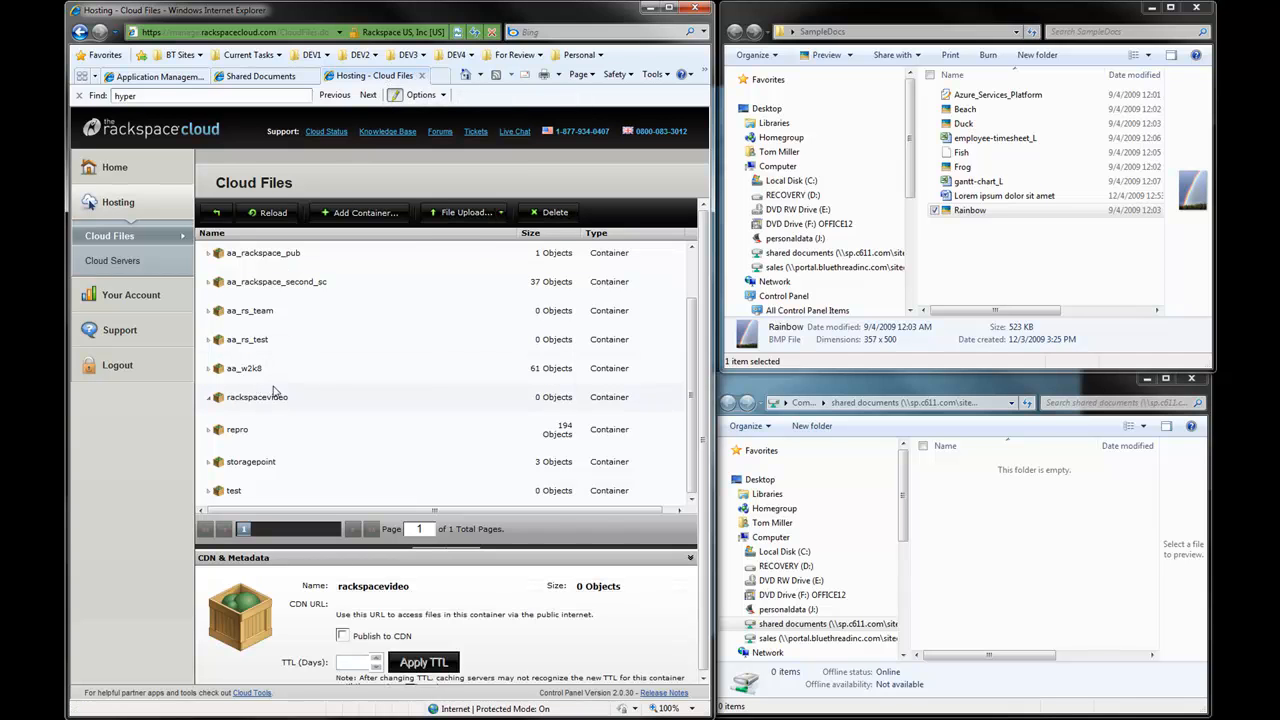
pyautogui.click(266, 214)
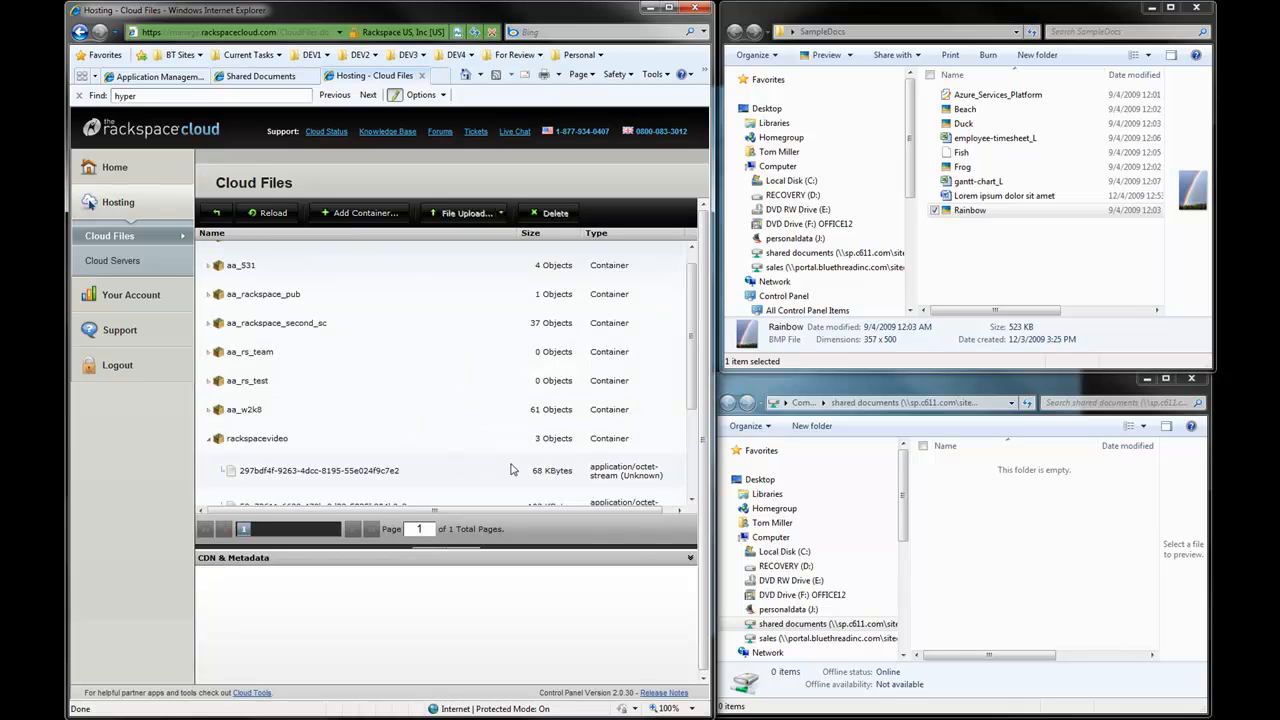
pyautogui.scroll(-2, 505, 458)
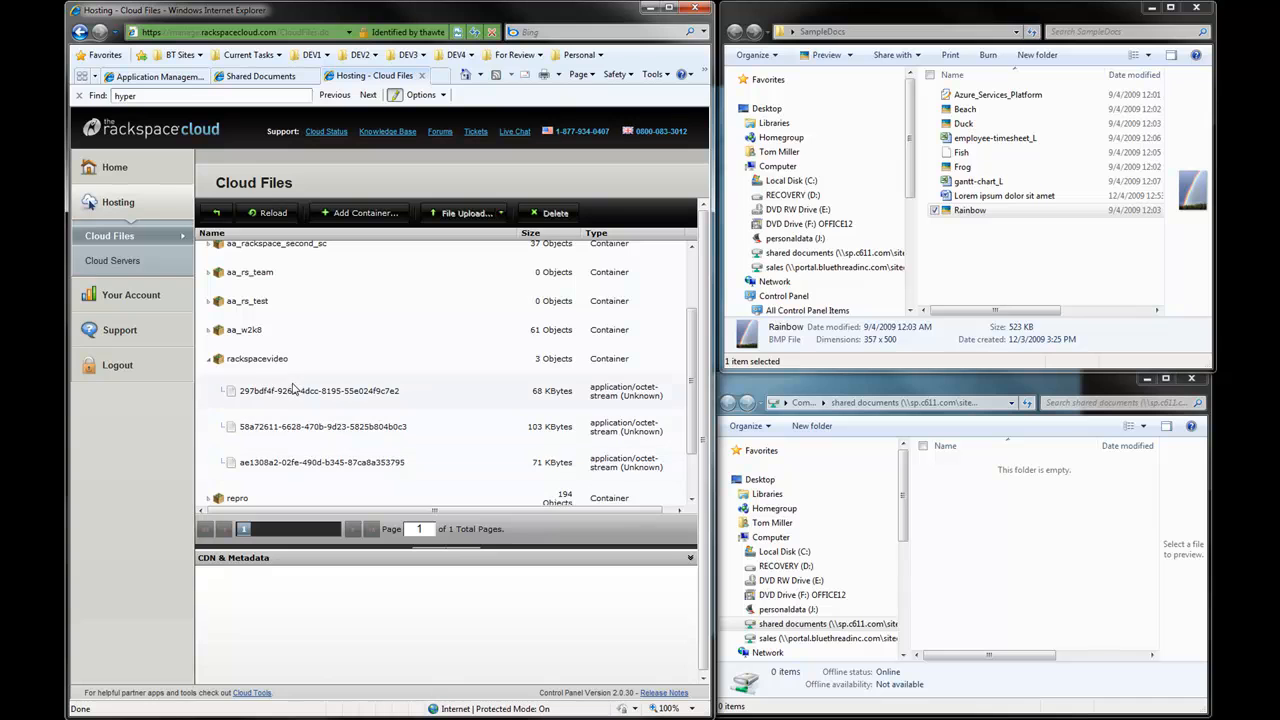
# Step: Create a new Word document from the Shared Documents library and paste the copied text into it
pyautogui.click(260, 76)
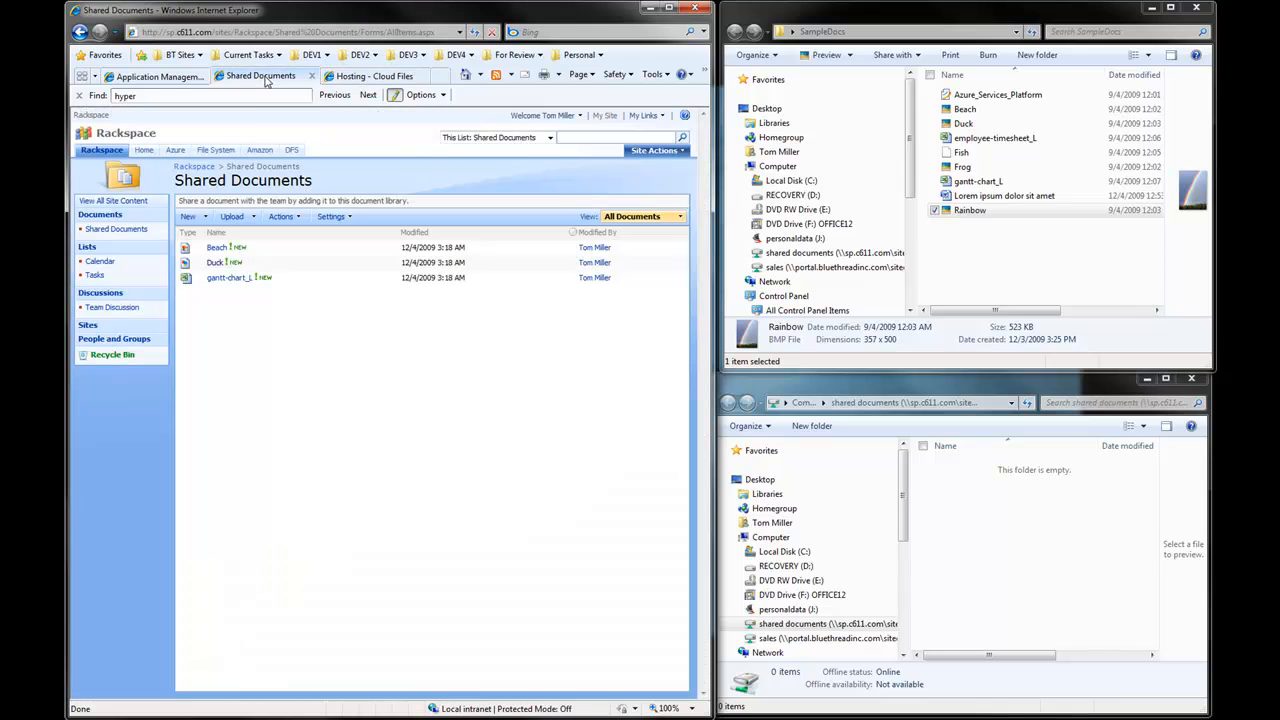
pyautogui.click(198, 217)
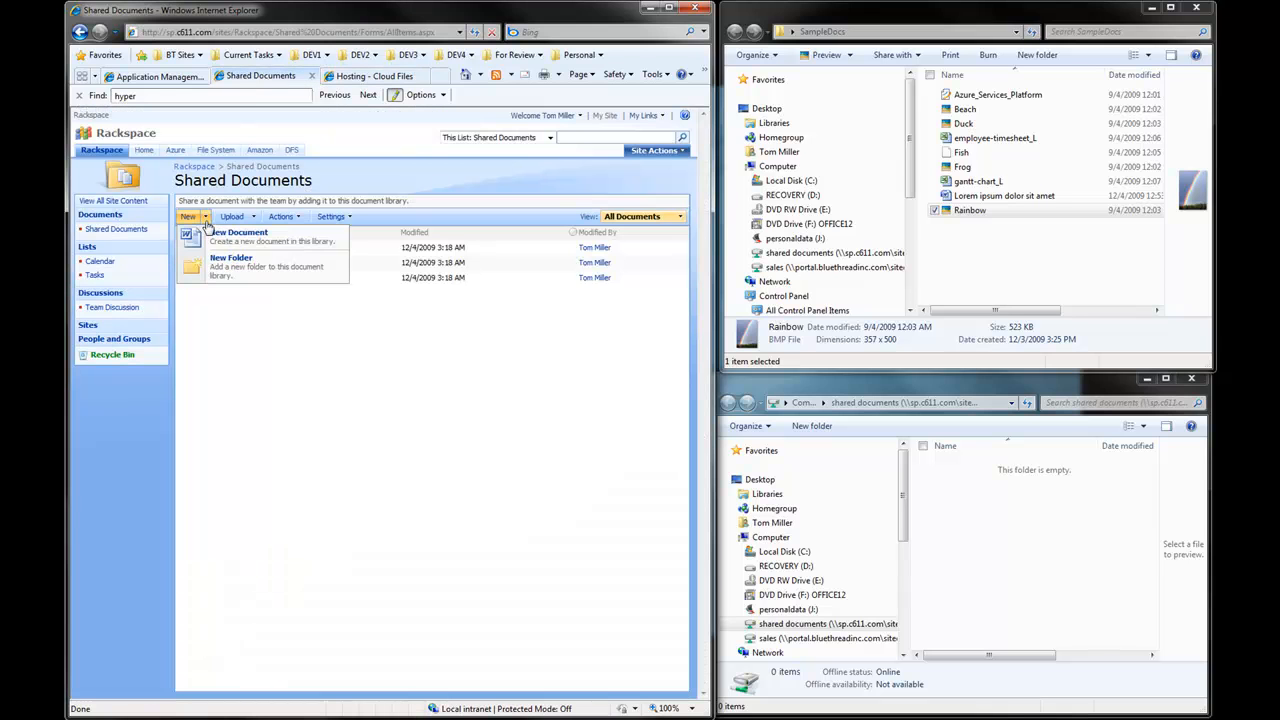
pyautogui.click(216, 234)
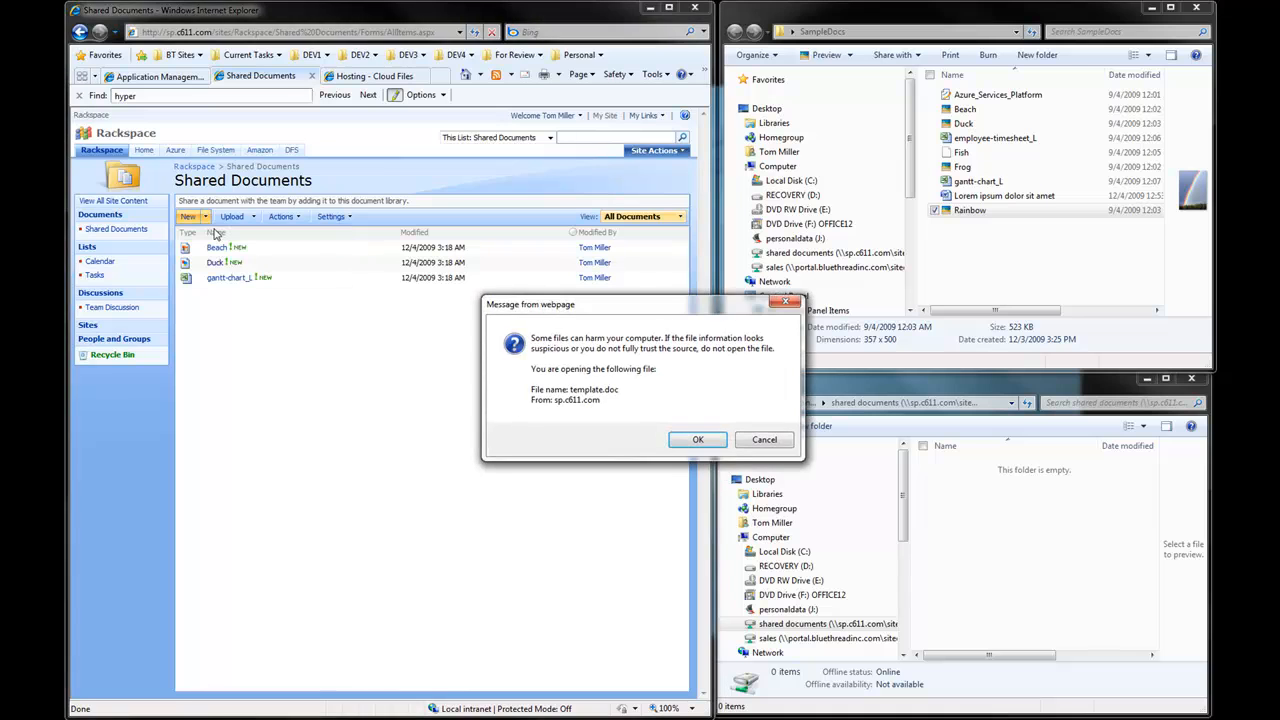
pyautogui.click(697, 440)
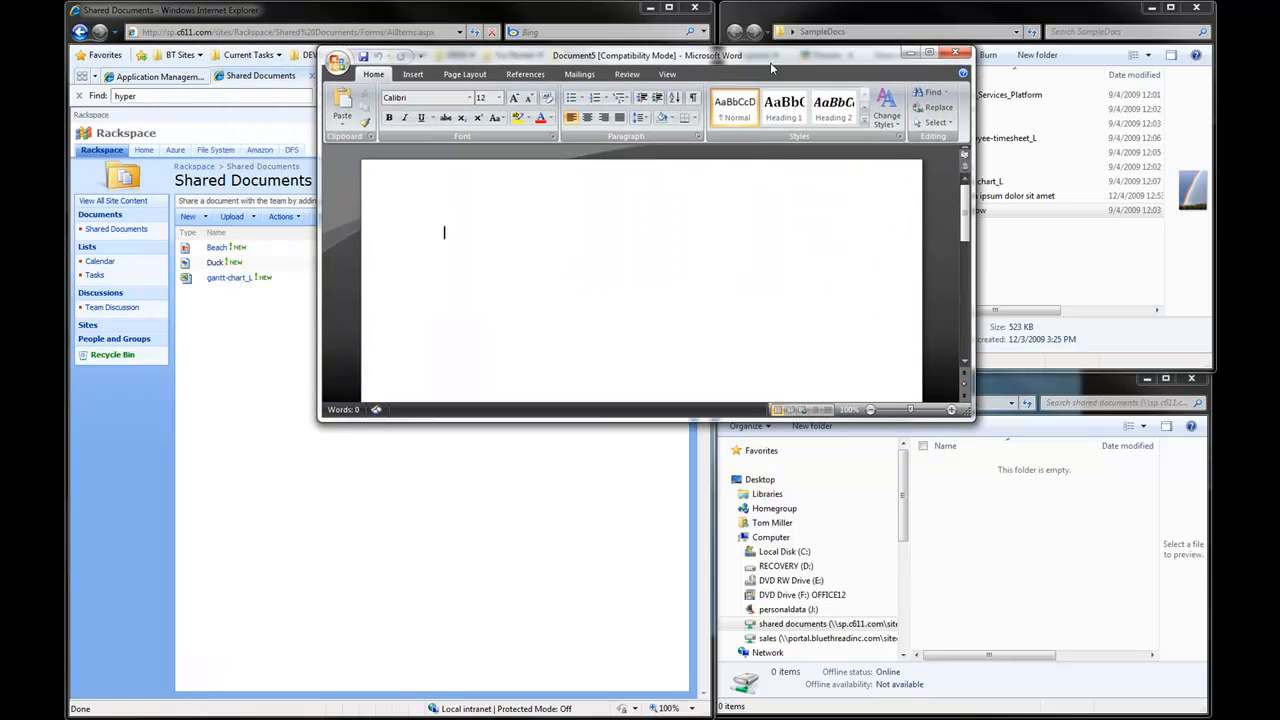
pyautogui.rightClick(472, 241)
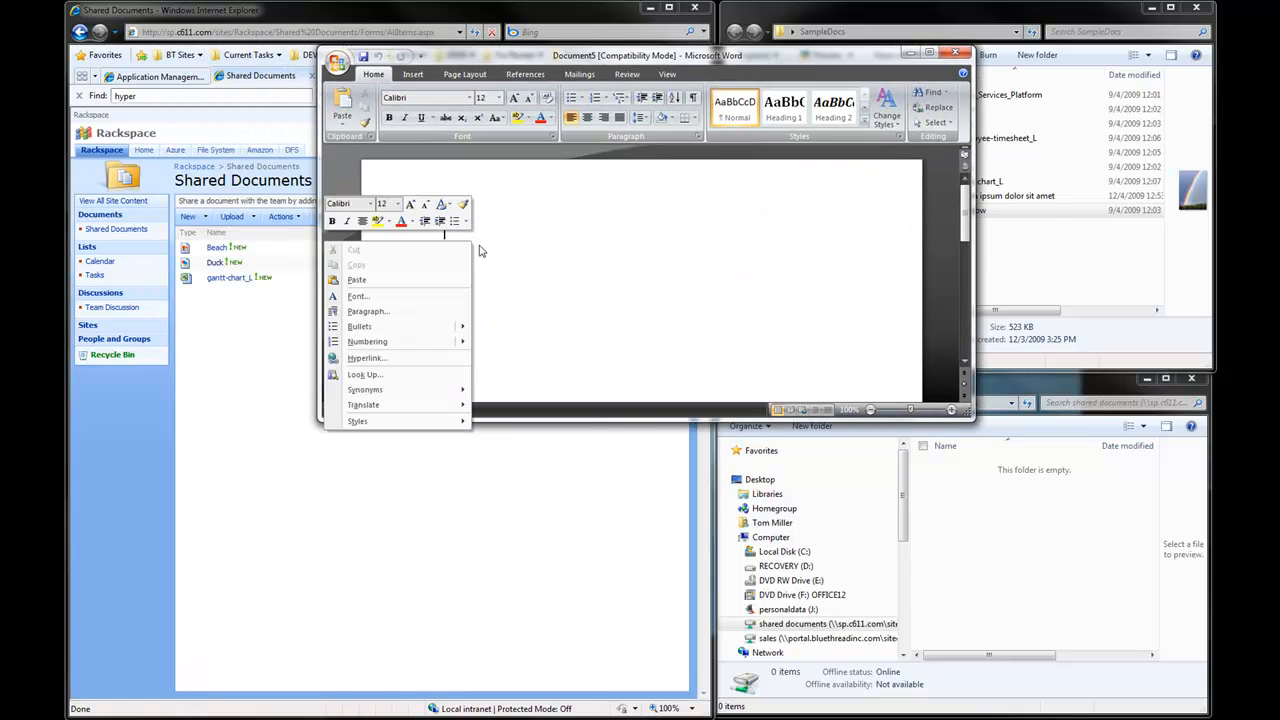
pyautogui.click(412, 281)
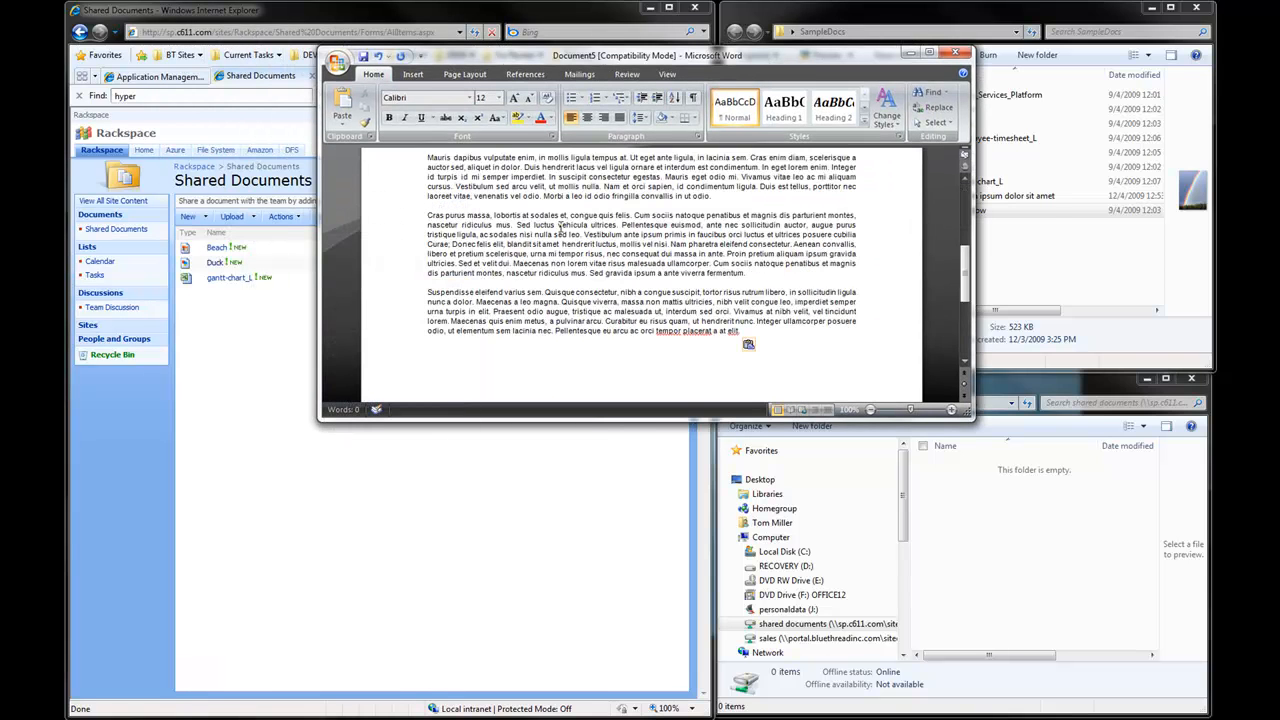
# Step: Save the document to Shared Documents as "Lorem ipsum dolor sit amet" in Word Document format, accepting the new file format, and close it
pyautogui.click(955, 52)
pyautogui.click(119, 401)
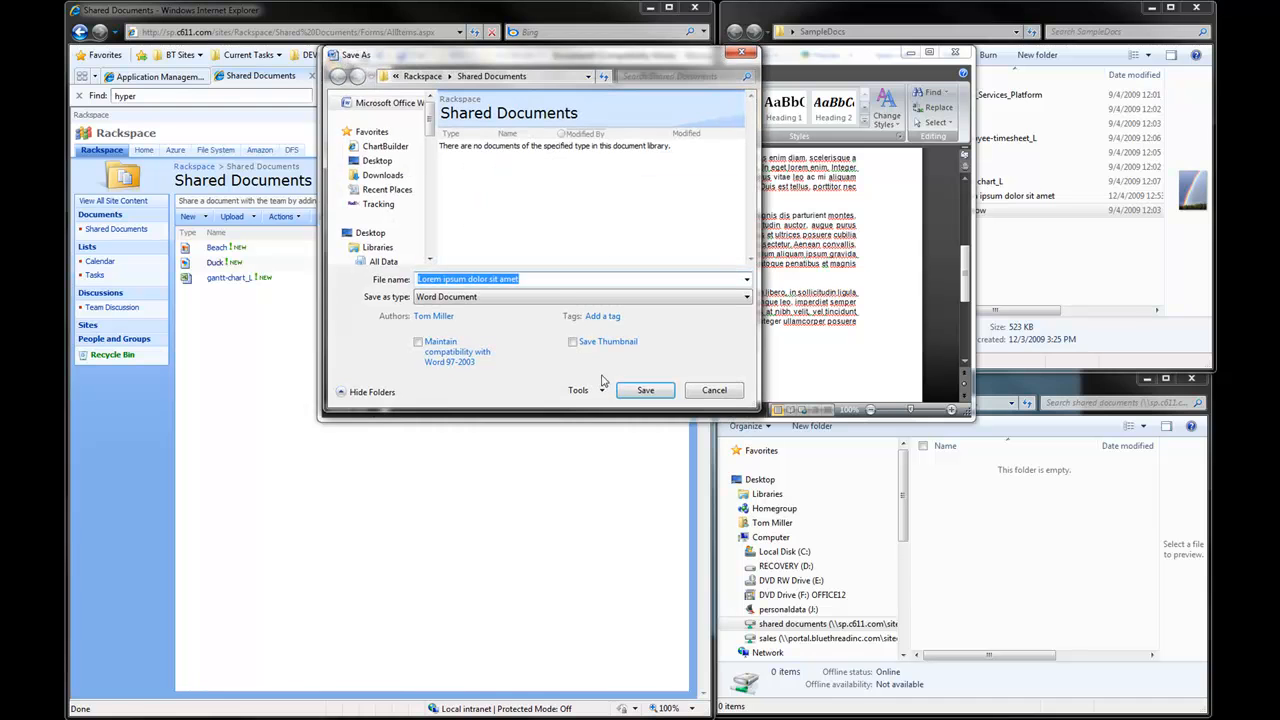
pyautogui.click(640, 390)
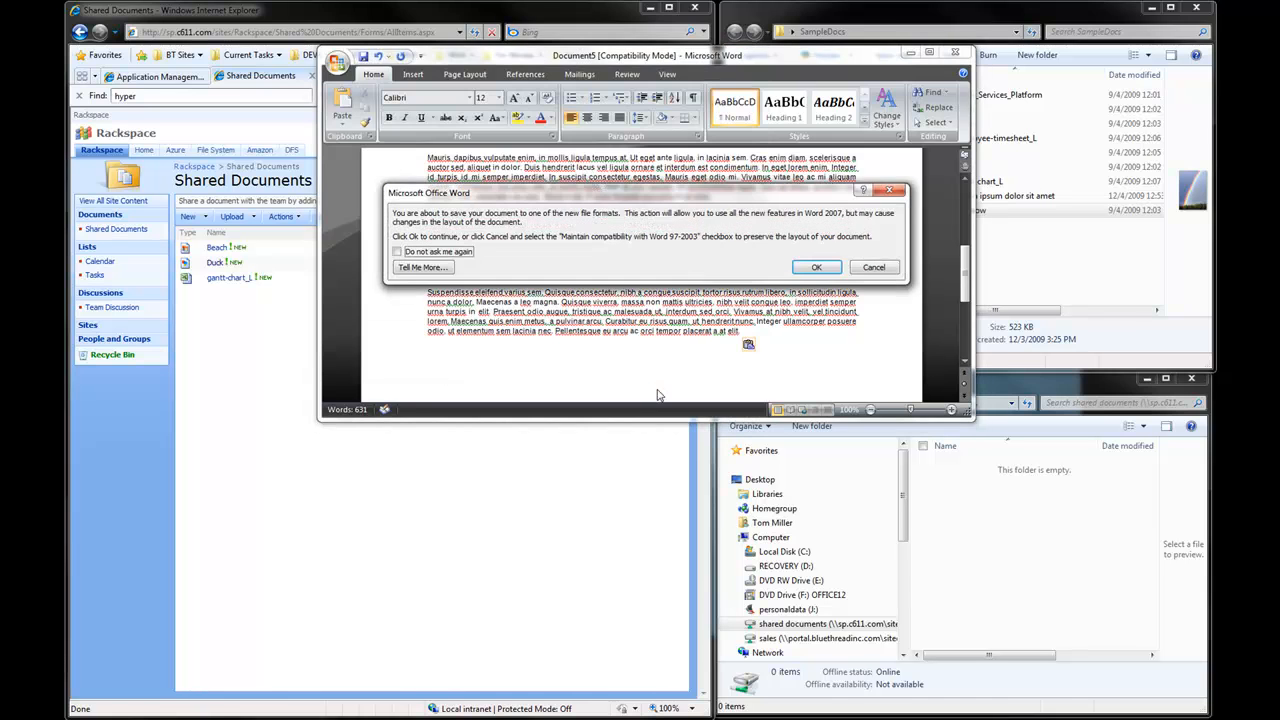
pyautogui.click(816, 267)
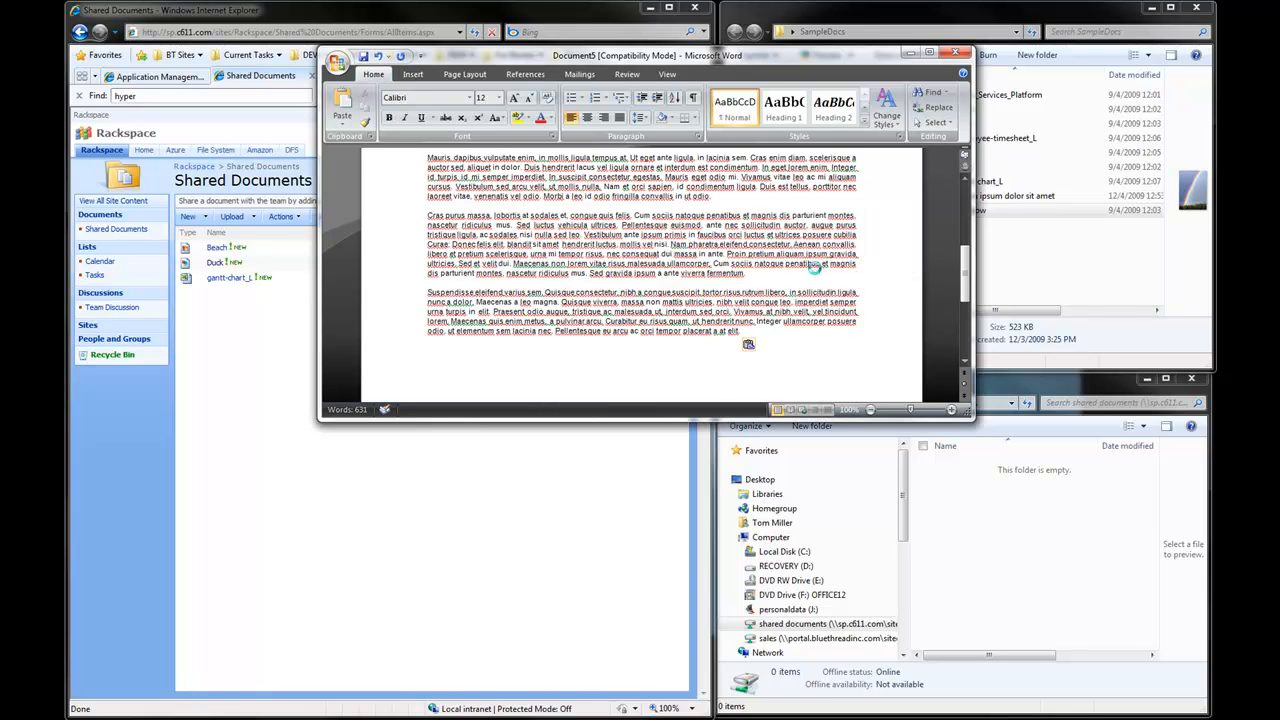
pyautogui.hotkey('alt', 'F4')
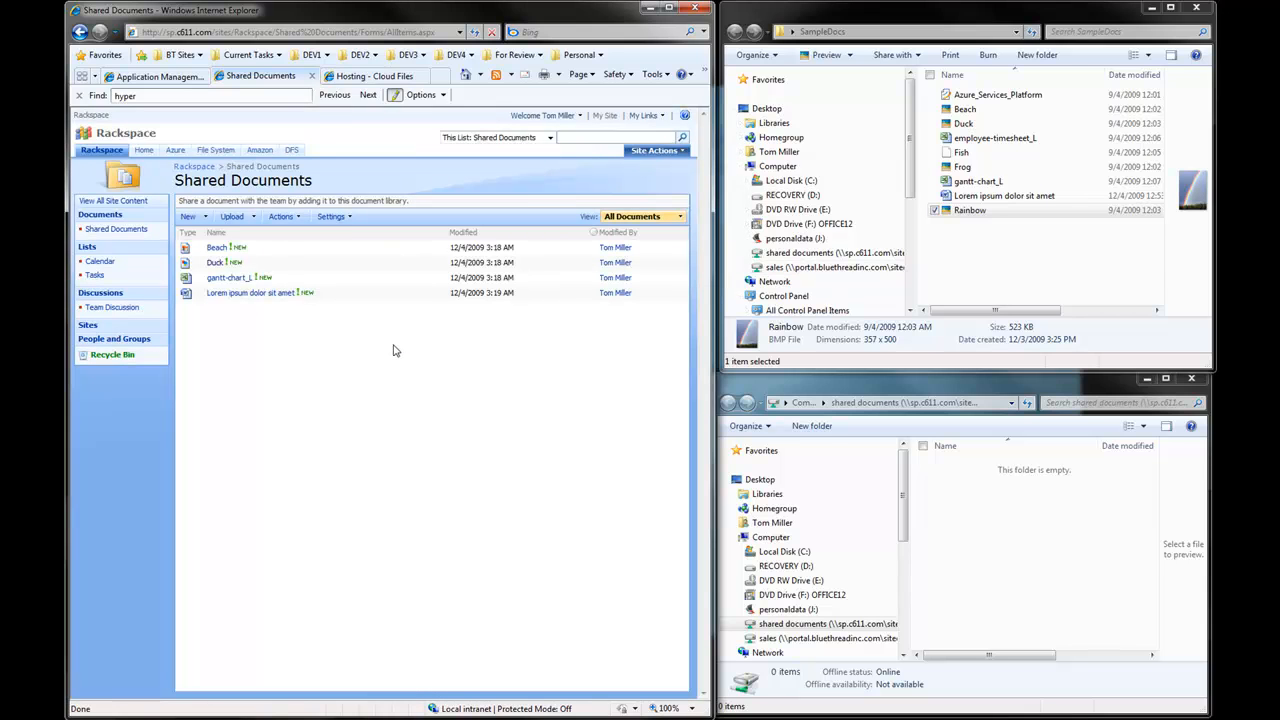
# Step: Reload Cloud Files and check the rackspacevideo container for the object belonging to the newly saved Word document
pyautogui.click(356, 77)
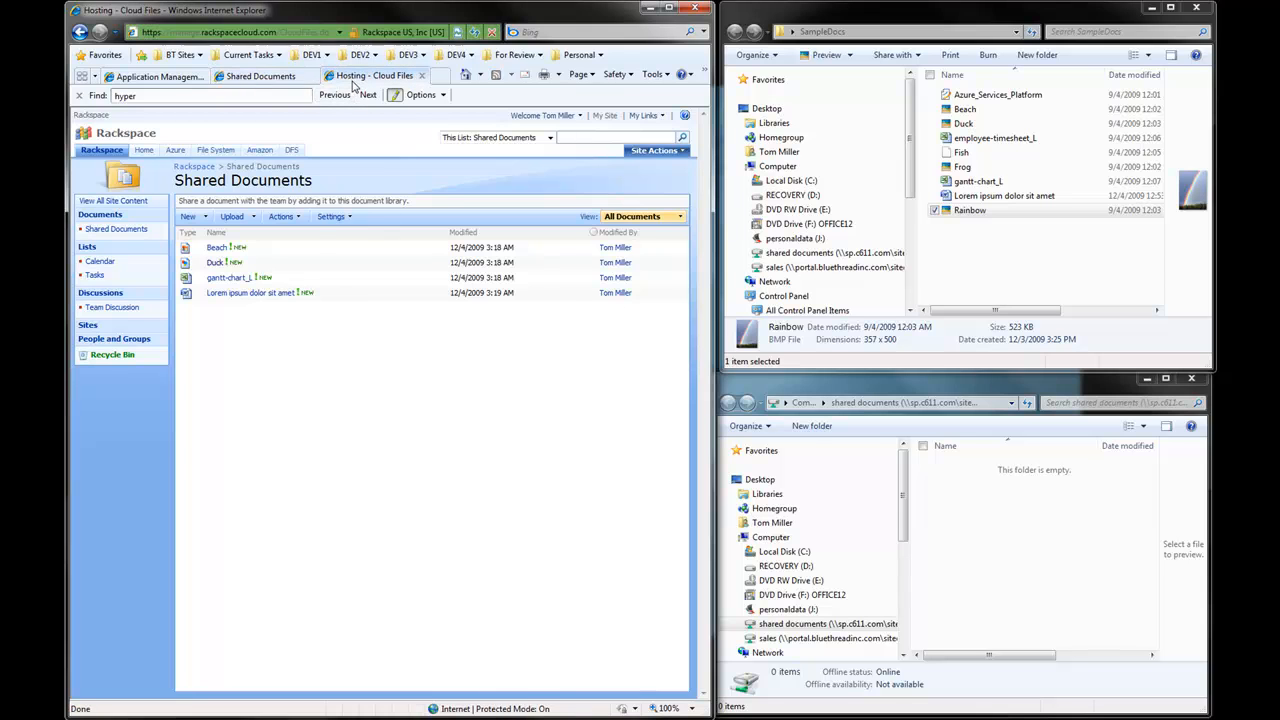
pyautogui.click(260, 370)
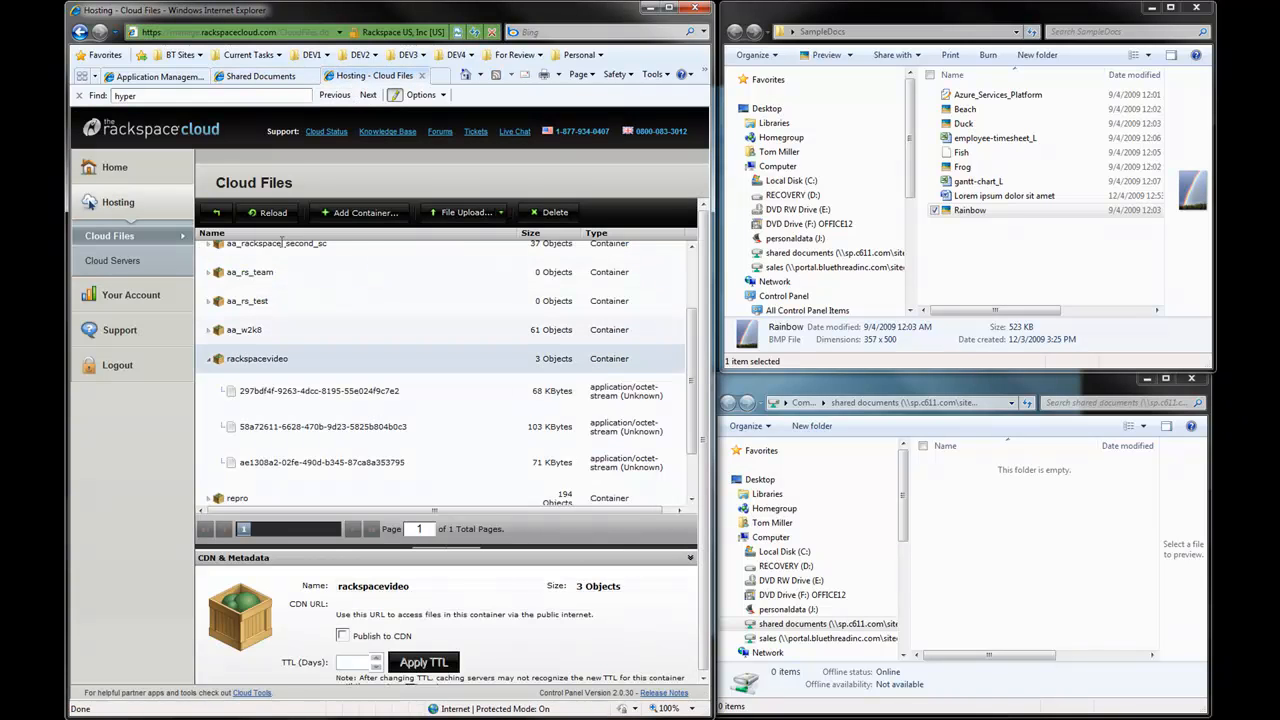
pyautogui.click(270, 213)
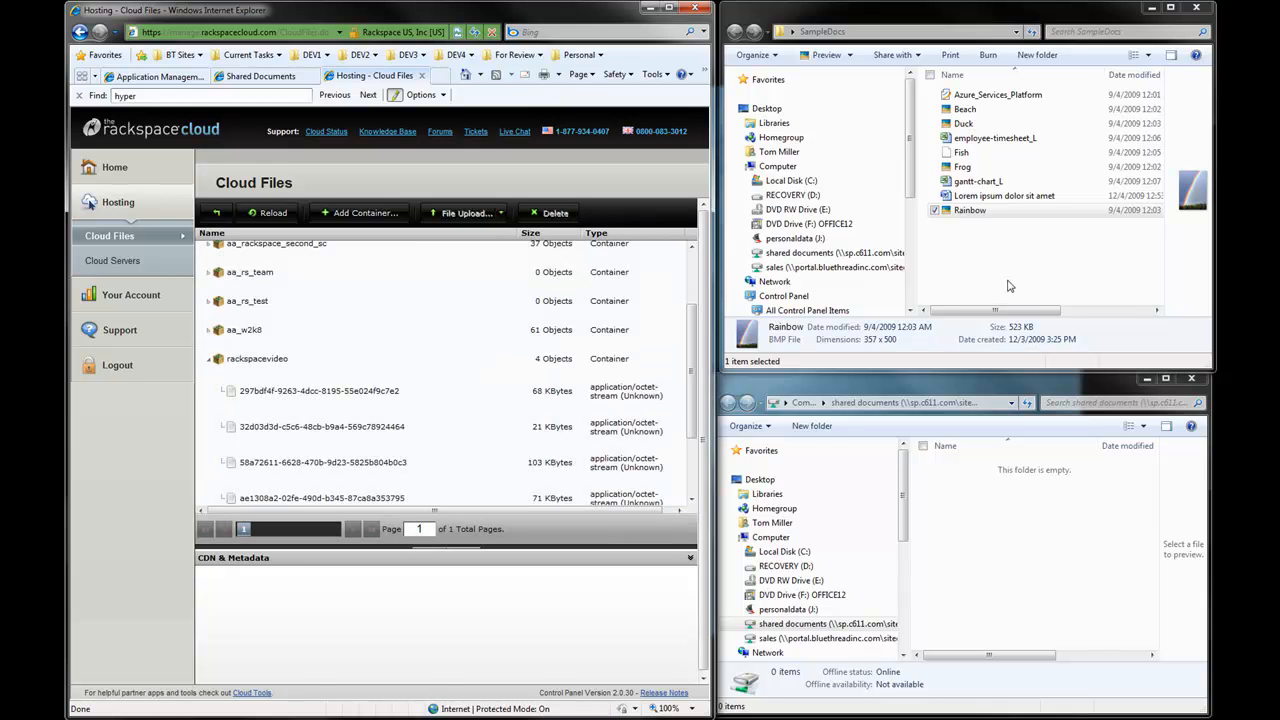
# Step: Refresh the network shared documents folder and copy the Rainbow and Frog images into it from the SampleDocs folder
pyautogui.click(1005, 260)
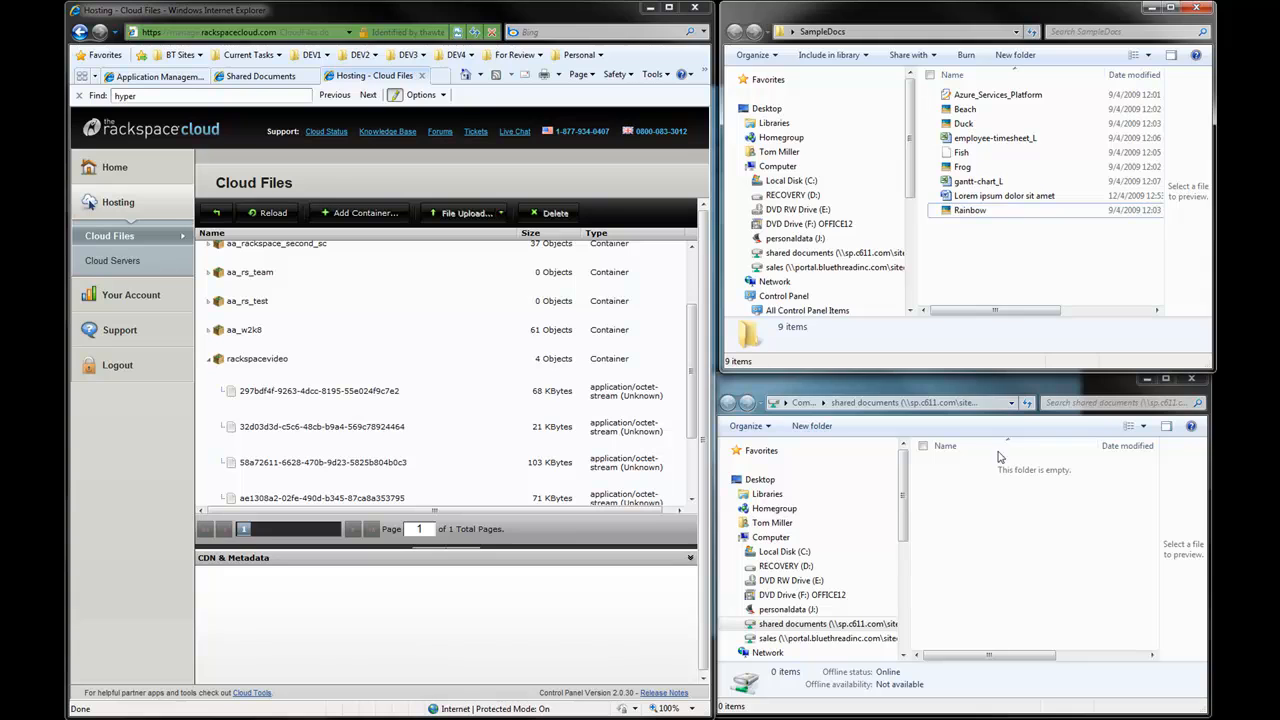
pyautogui.click(992, 515)
pyautogui.click(942, 406)
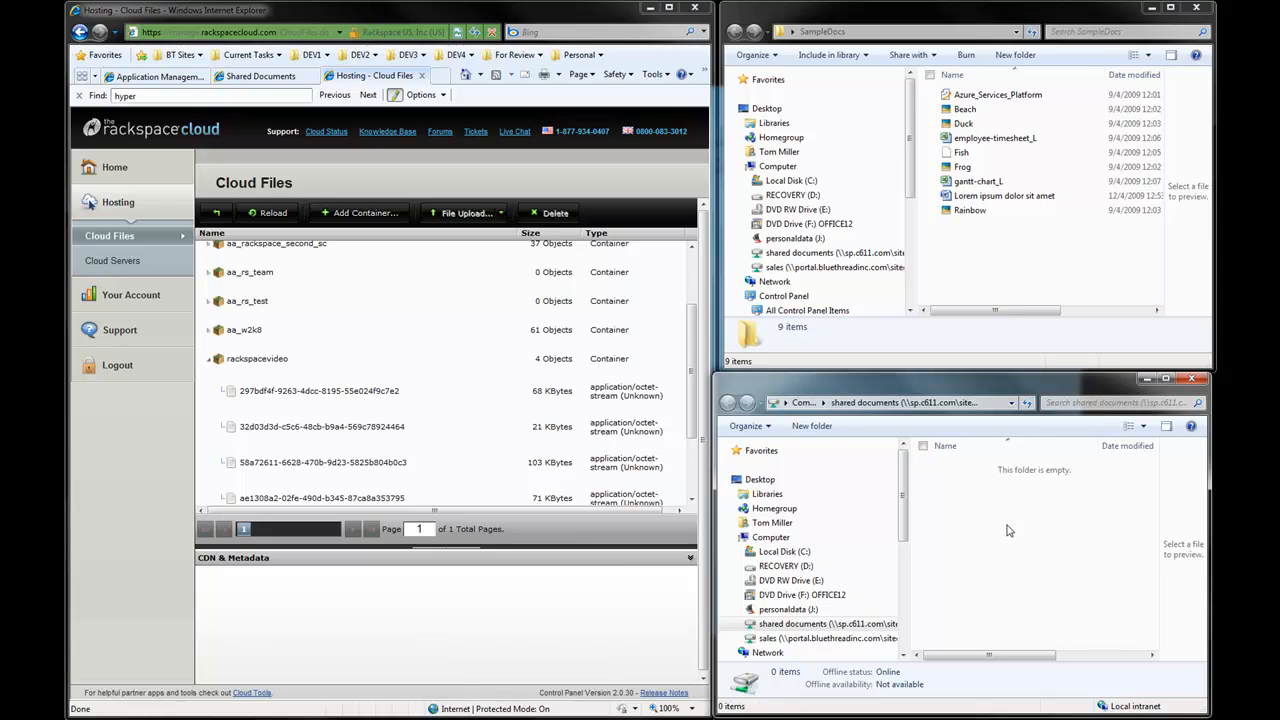
pyautogui.click(993, 311)
pyautogui.moveTo(980, 220); pyautogui.dragTo(970, 190)
pyautogui.click(967, 612)
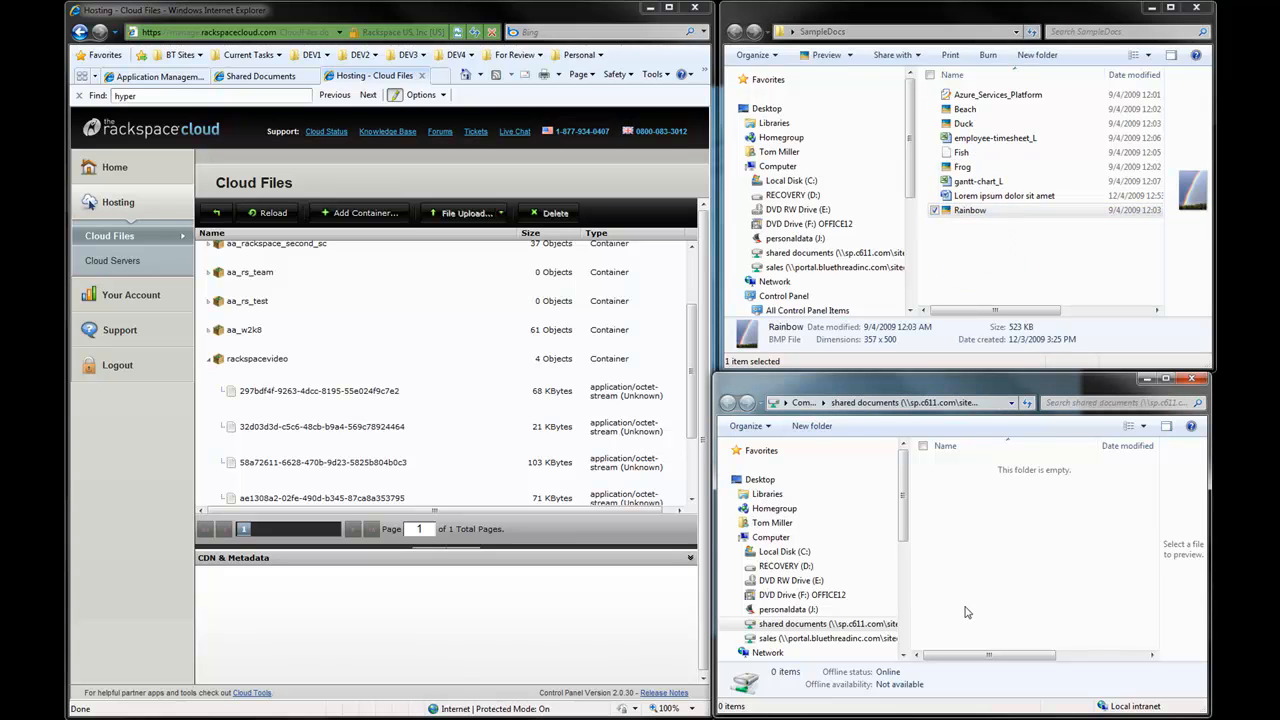
pyautogui.press('F5')
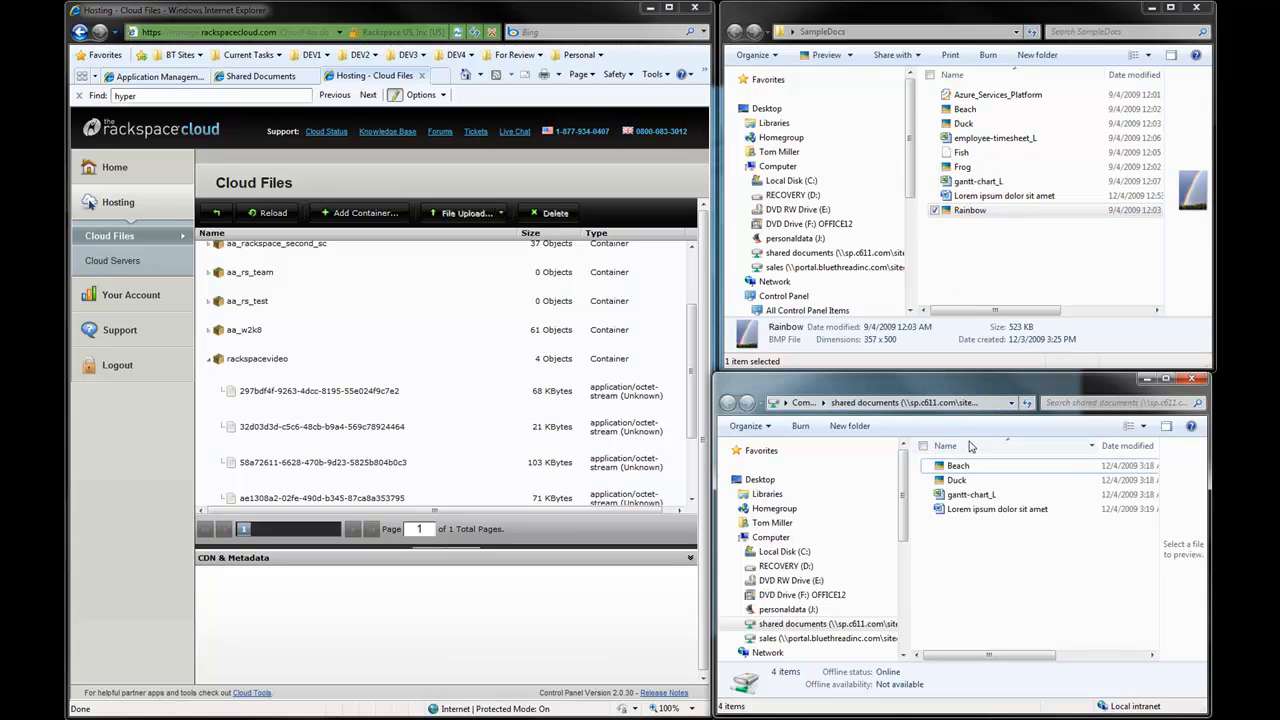
pyautogui.moveTo(967, 211); pyautogui.dragTo(997, 538)
pyautogui.moveTo(960, 168); pyautogui.dragTo(1020, 542)
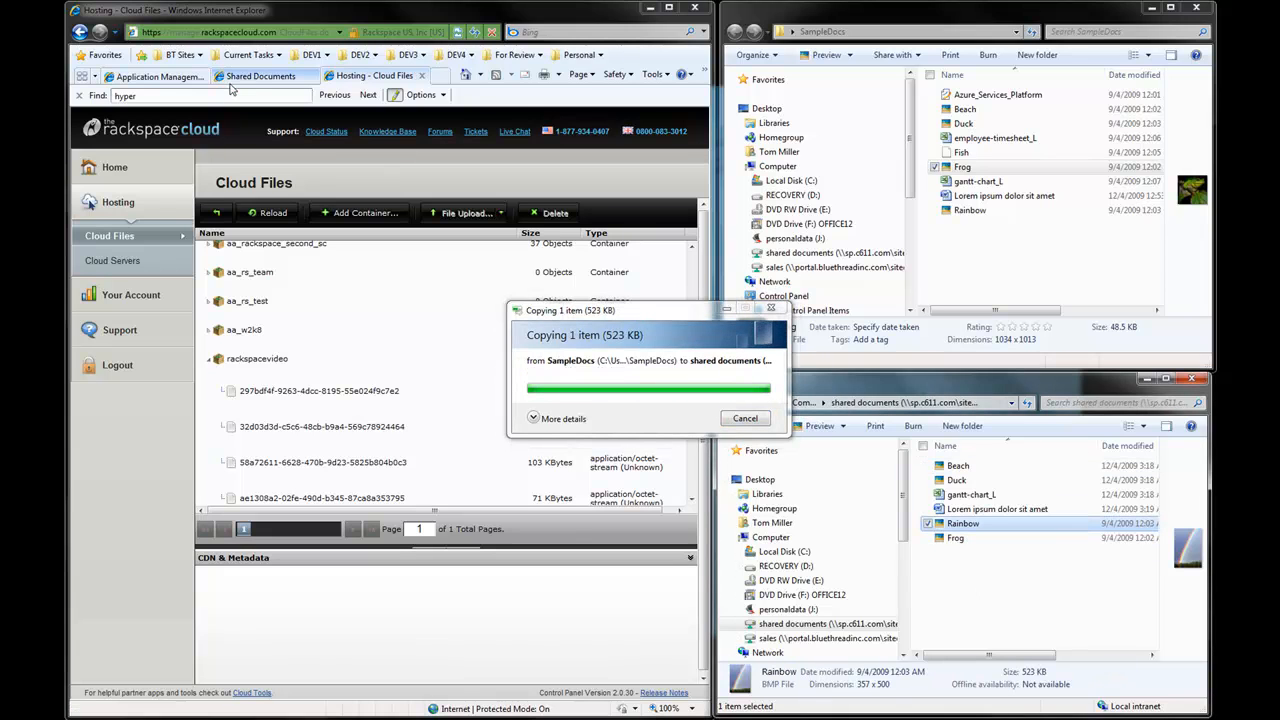
# Step: Reload Cloud Files and review the rackspacevideo container's objects for the copied Rainbow and Frog images
pyautogui.click(257, 358)
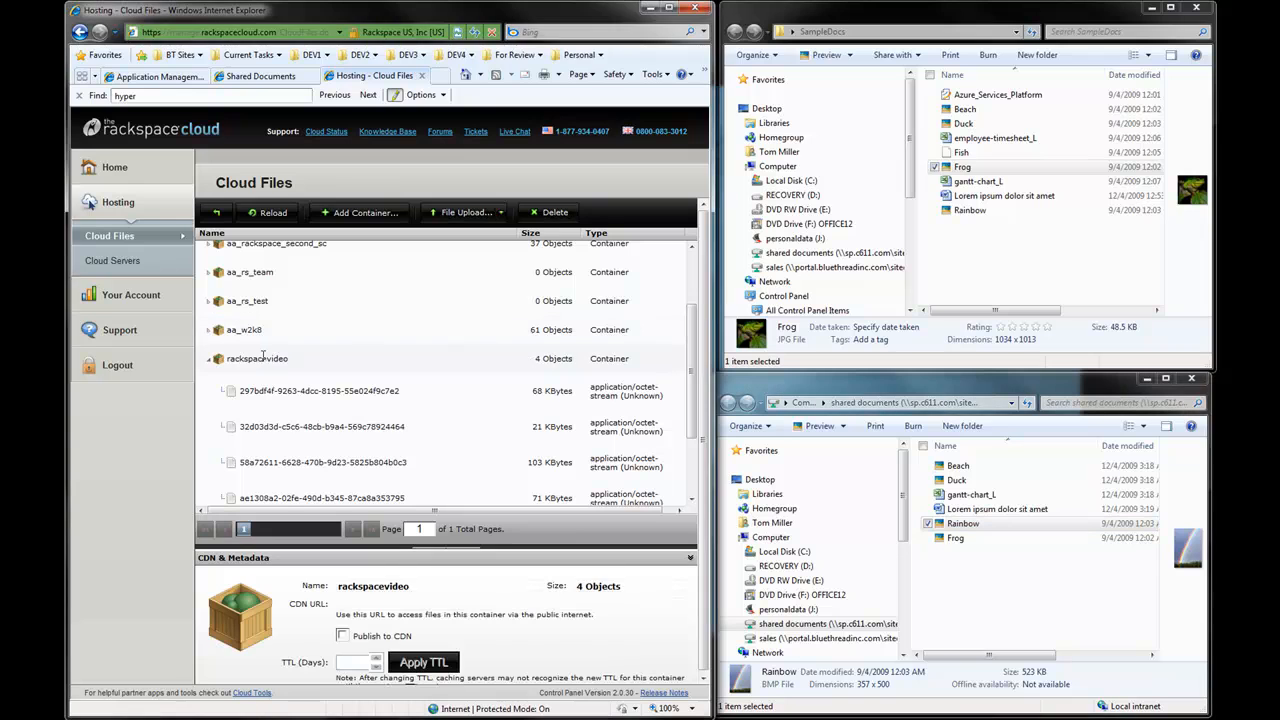
pyautogui.click(268, 214)
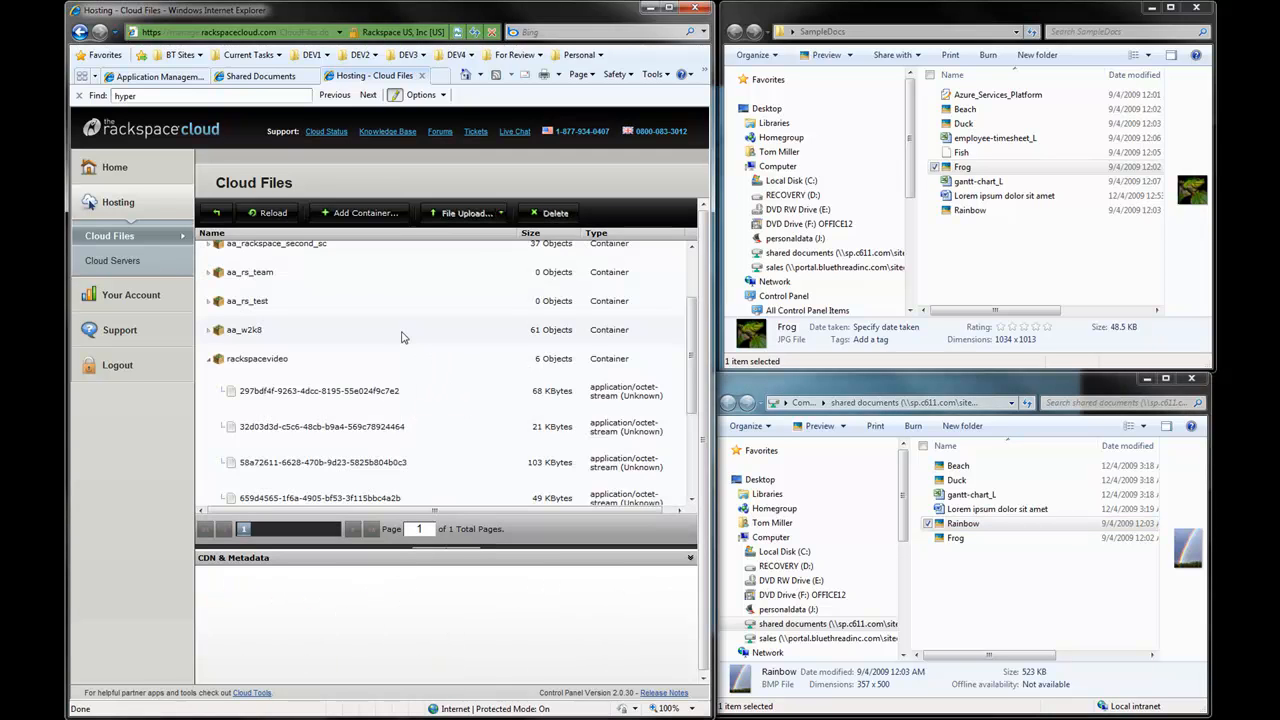
pyautogui.scroll(-2, 405, 378)
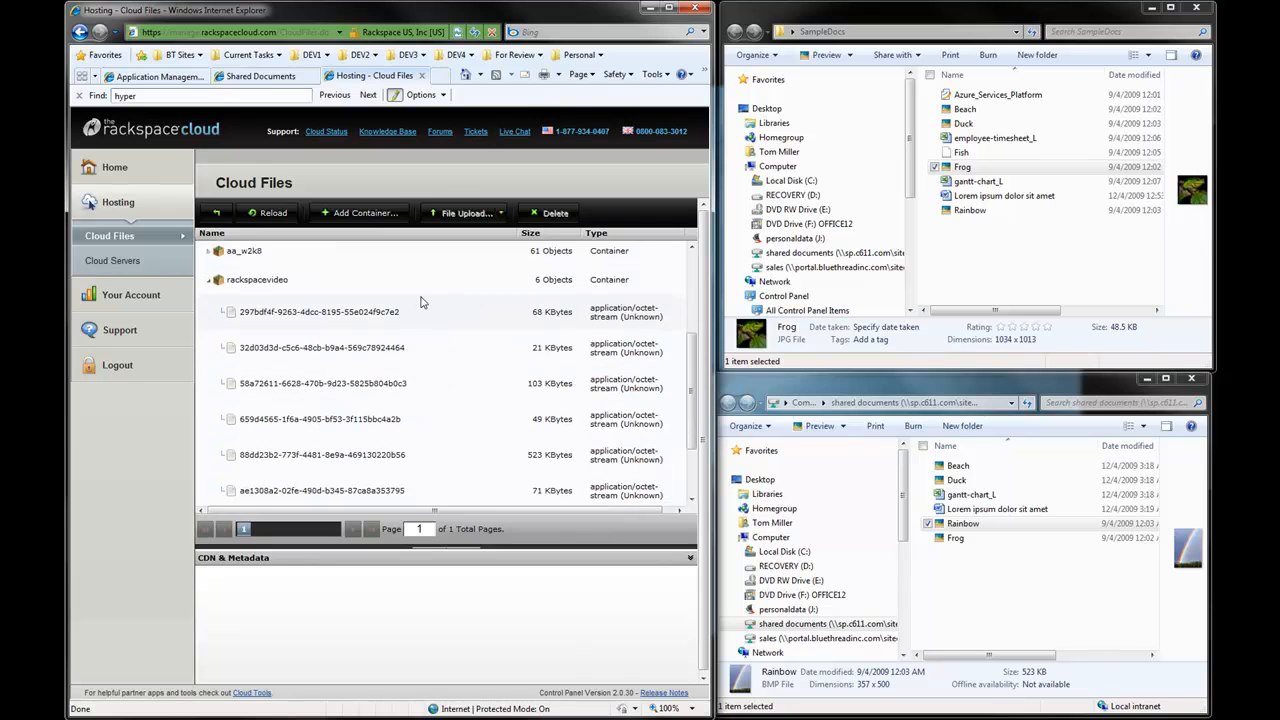
# Step: Refresh the SharePoint Shared Documents library, open Frog.jpg from it to view the image, and return to the library
pyautogui.click(244, 77)
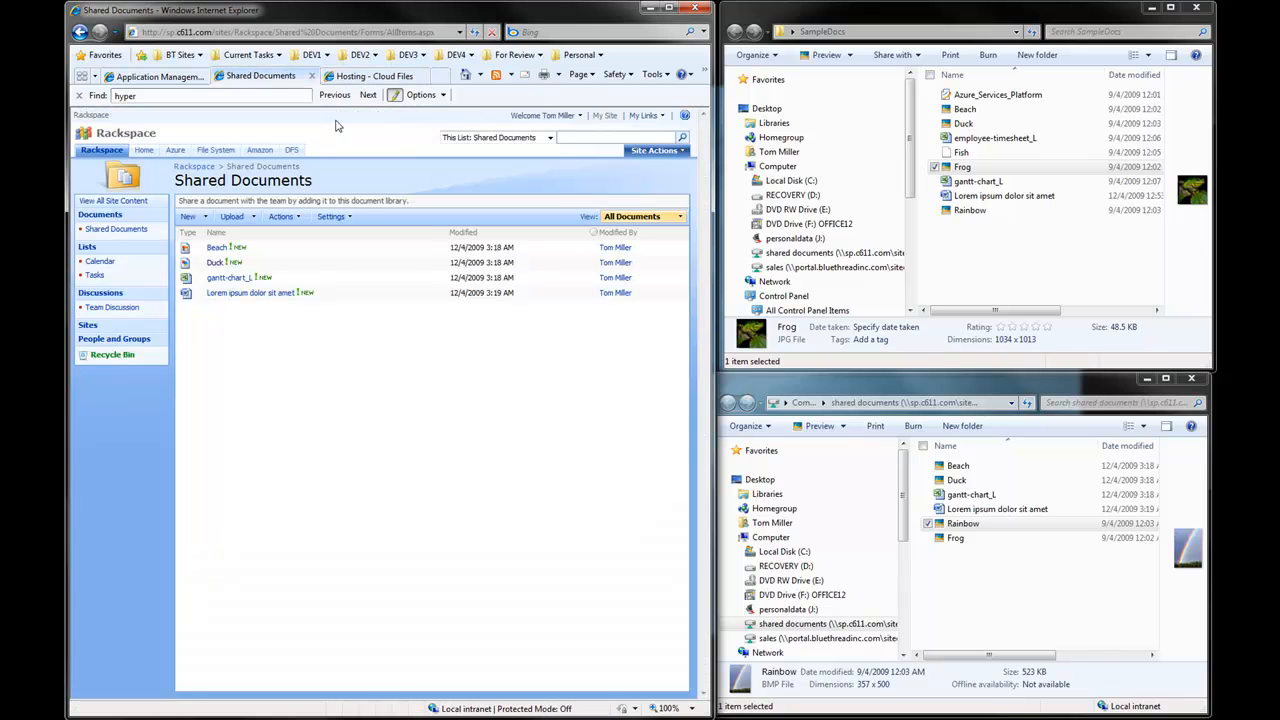
pyautogui.press('F5')
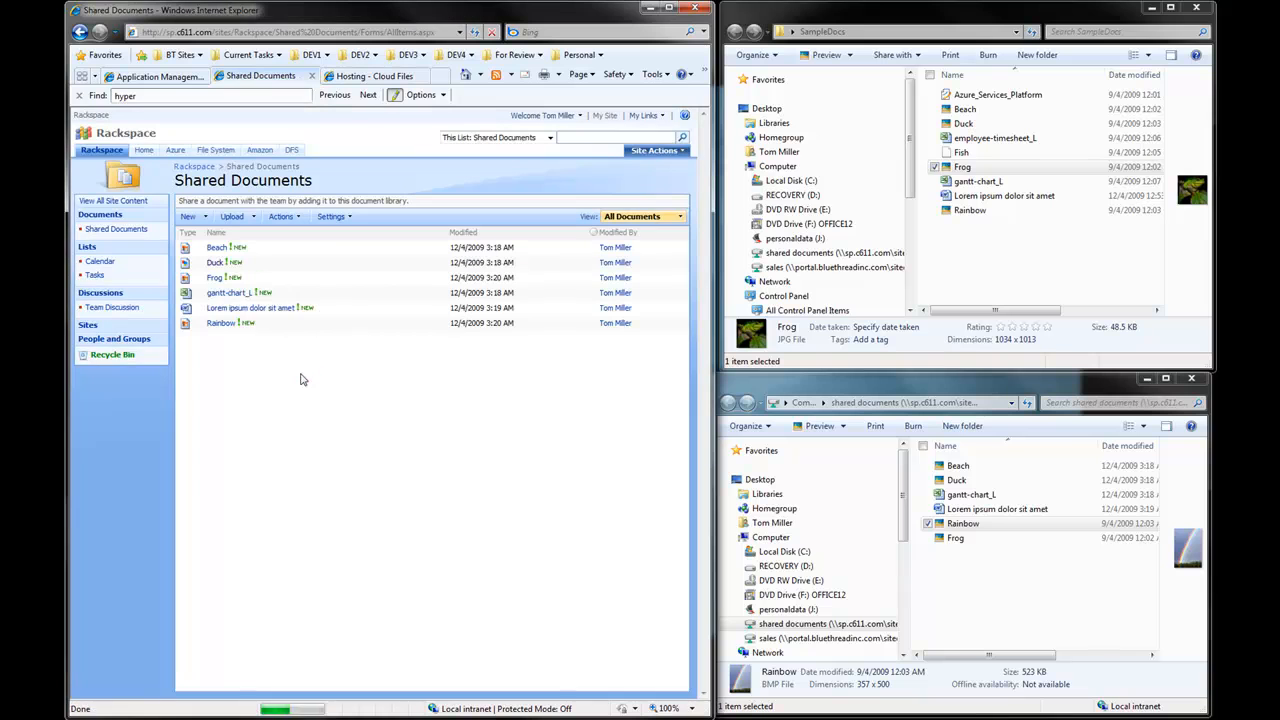
pyautogui.click(215, 280)
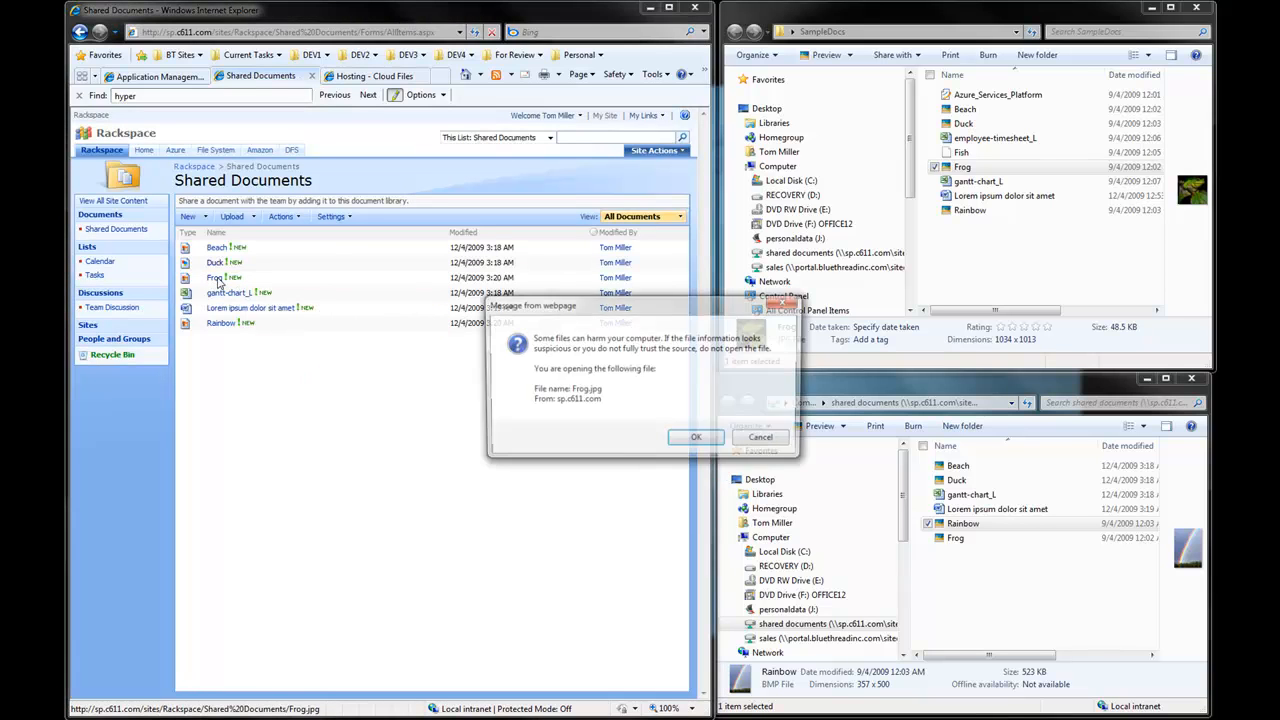
pyautogui.click(699, 440)
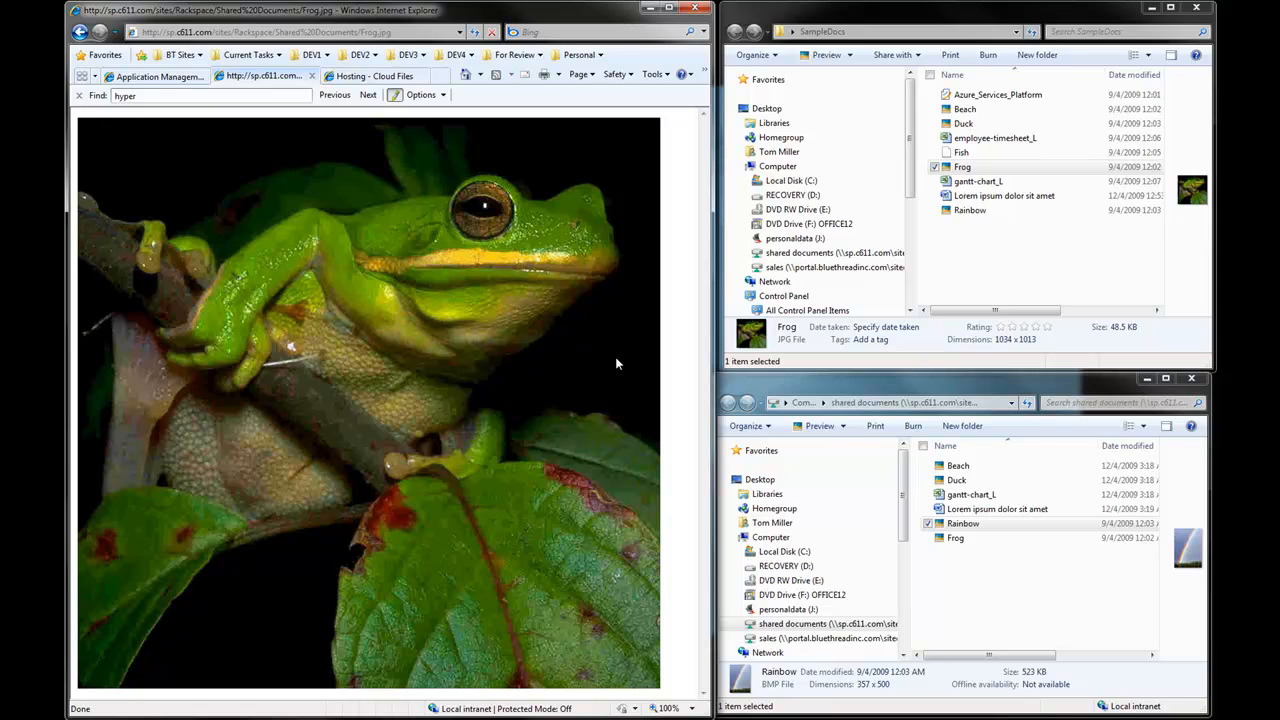
pyautogui.press('BackSpace')
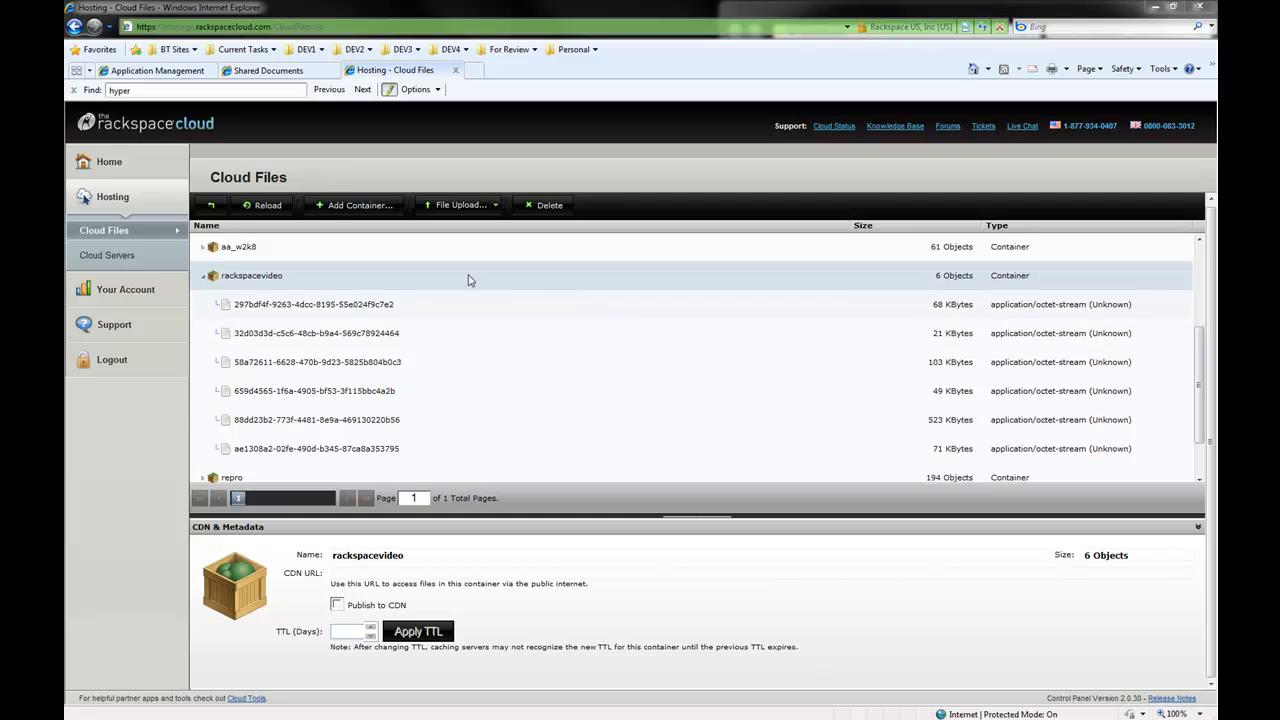
# Step: Examine the metadata of object 297bdf4f-9263-4dcc-8195-55e024f9c7e2 in the rackspacevideo container, including its Encodedabsurl entry
pyautogui.click(380, 310)
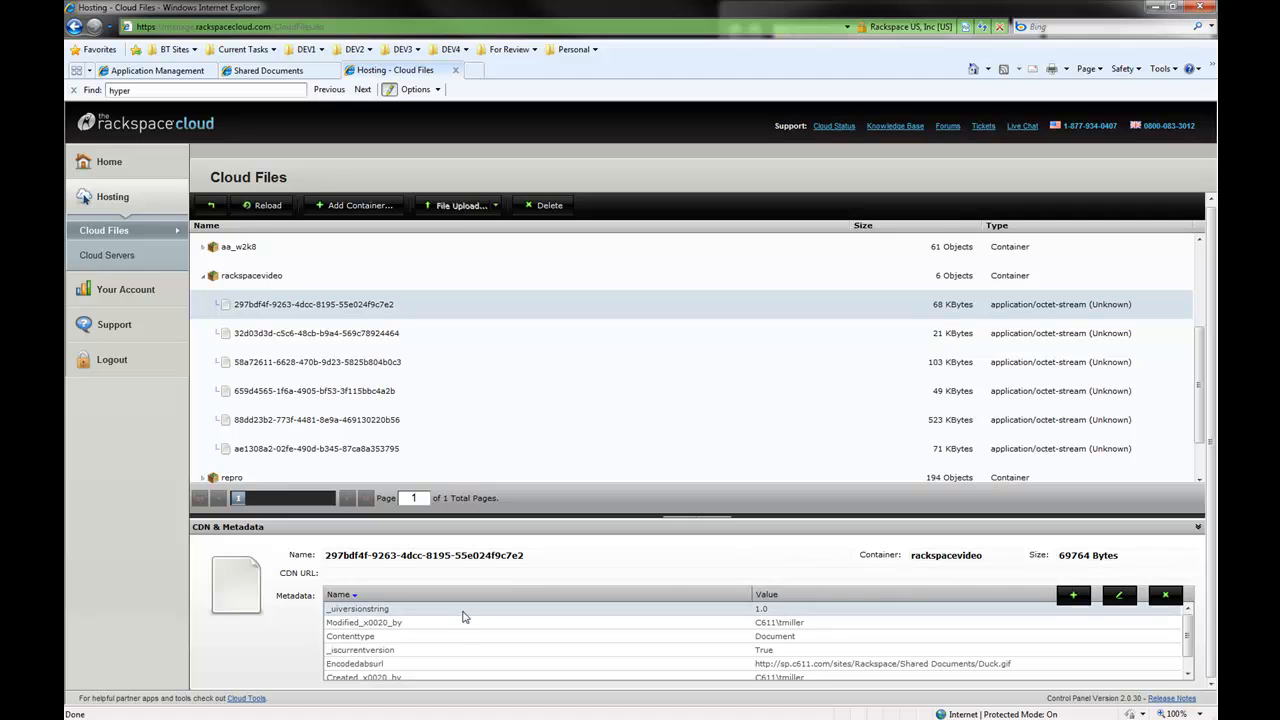
pyautogui.scroll(-2, 483, 631)
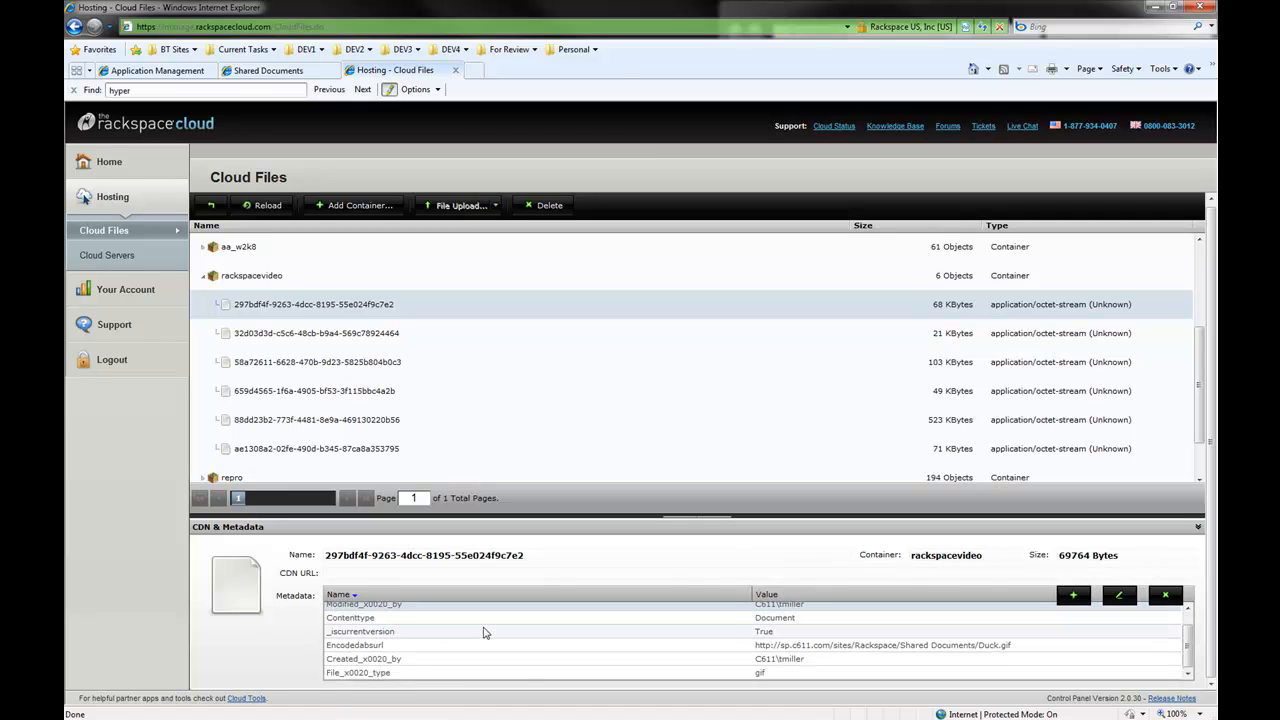
pyautogui.click(531, 650)
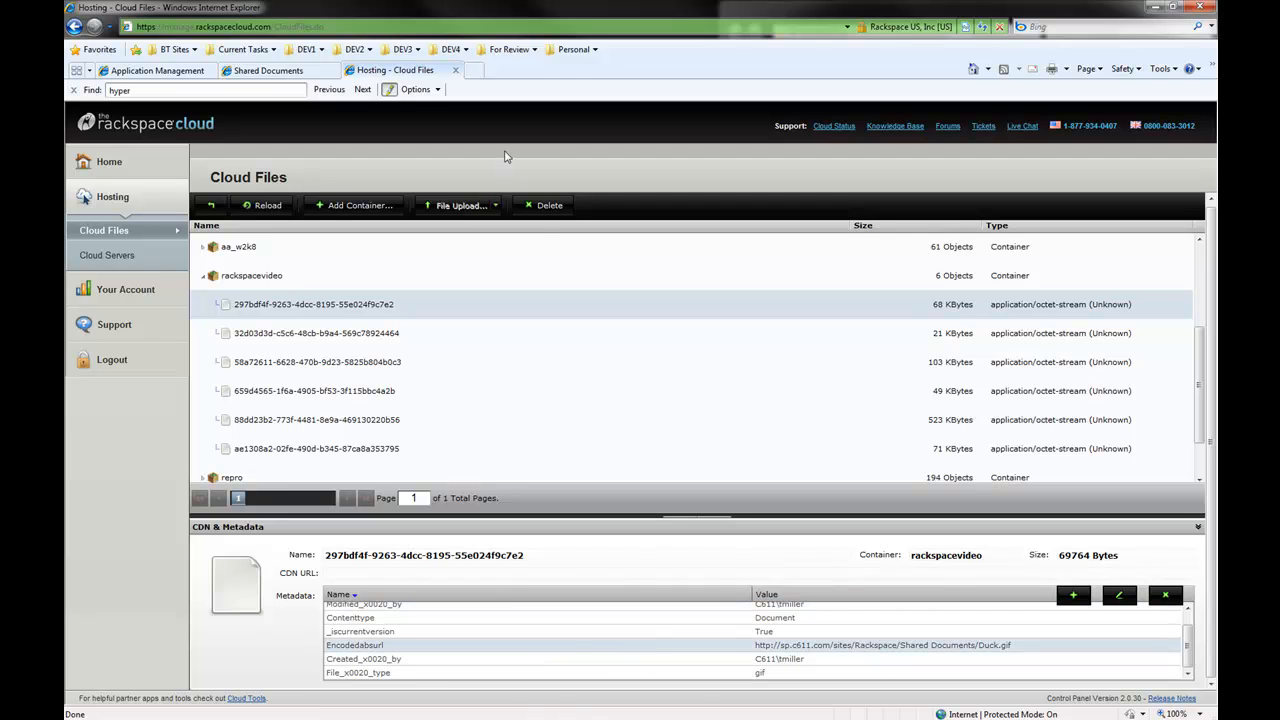
# Step: Add a column named "test" to the SharePoint Shared Documents library
pyautogui.click(313, 74)
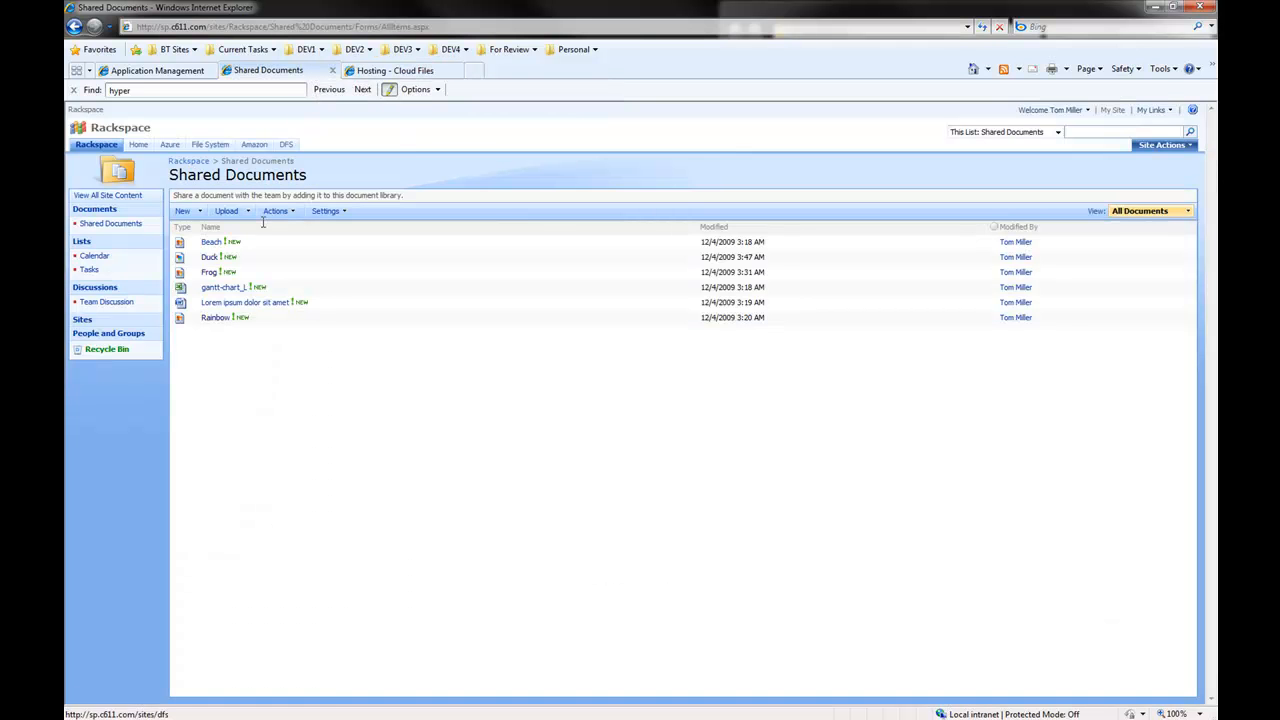
pyautogui.click(328, 211)
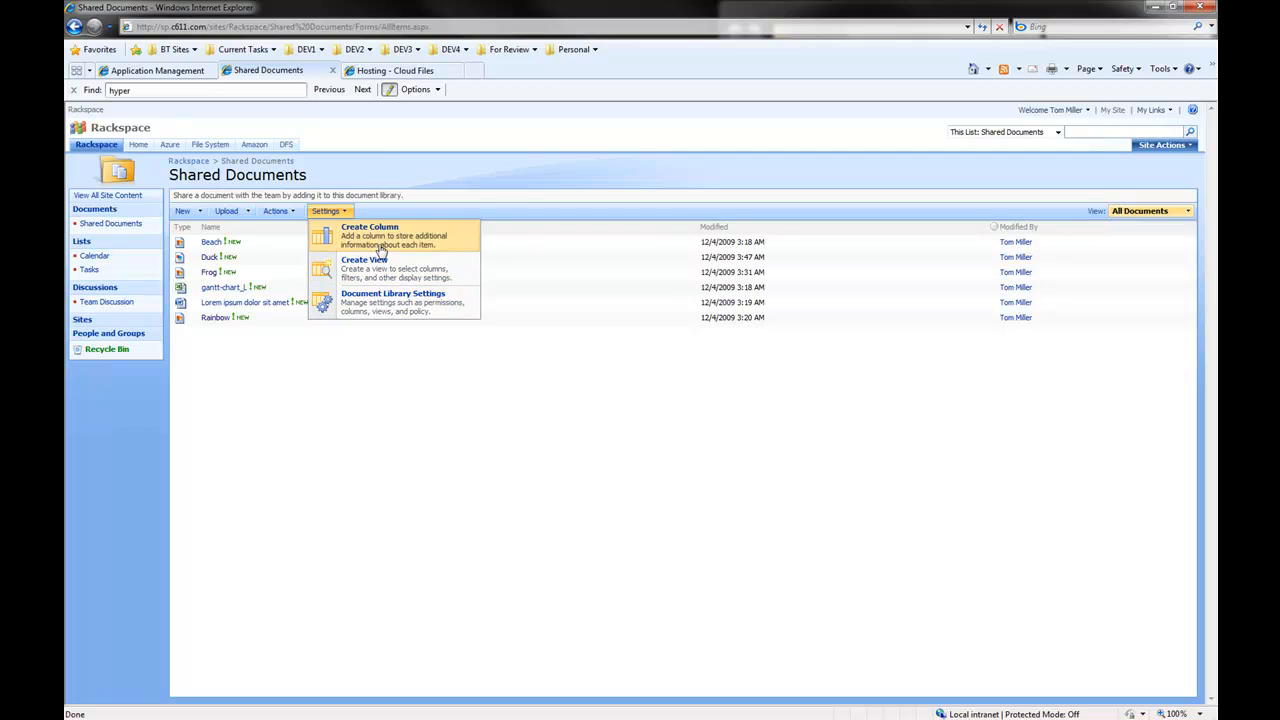
pyautogui.click(381, 244)
pyautogui.write('test')
pyautogui.click(1087, 650)
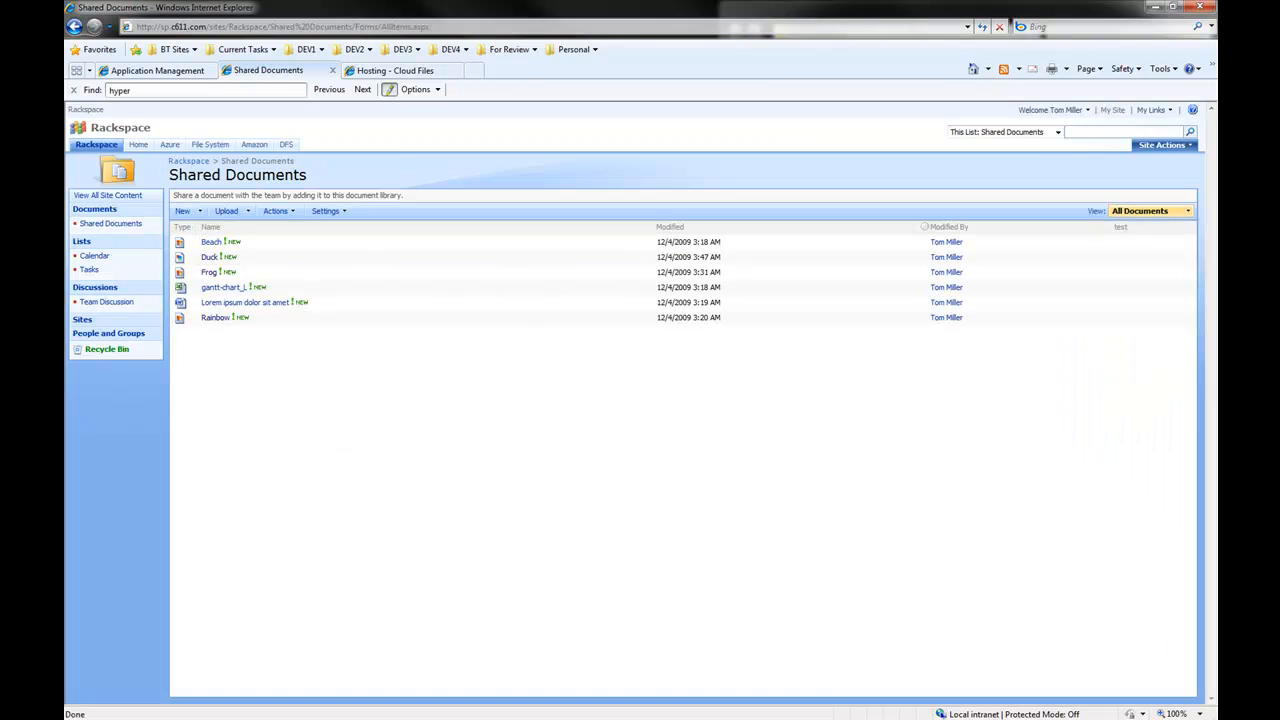
# Step: Edit the Duck document's properties and set its test field to "Synched with Rackspace"
pyautogui.click(389, 260)
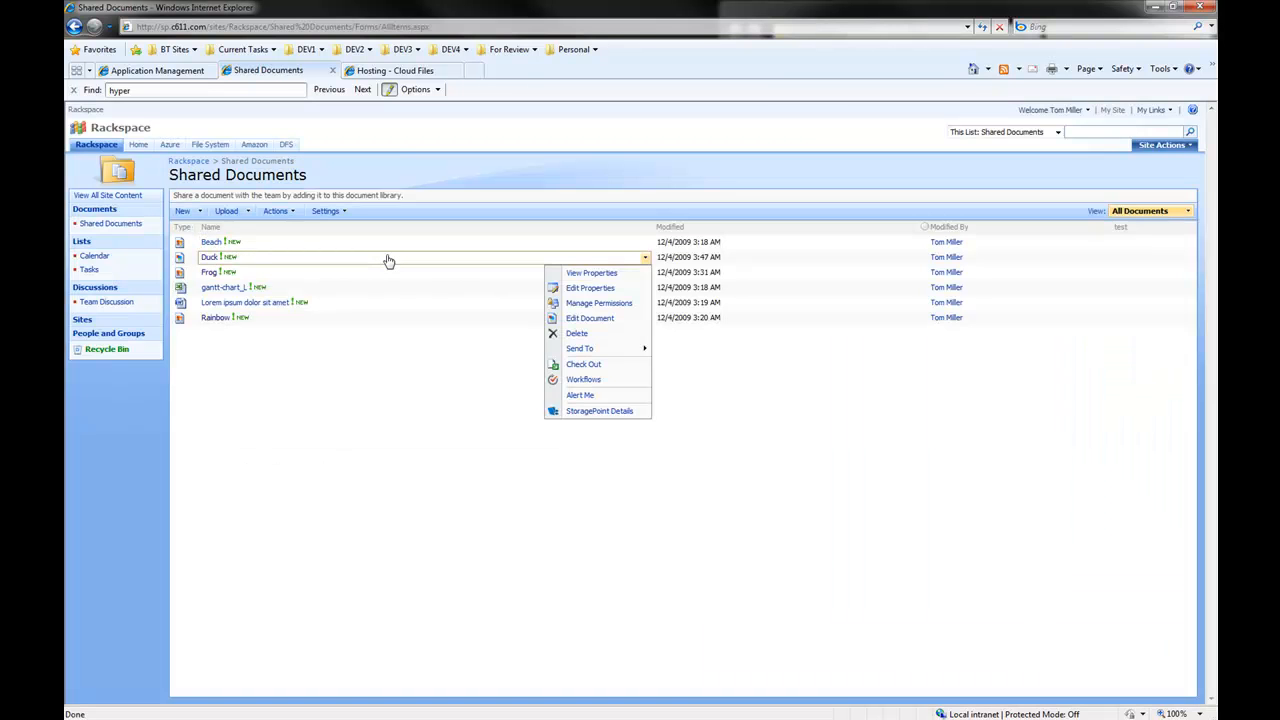
pyautogui.click(592, 288)
pyautogui.click(461, 293)
pyautogui.write('Synched with Rackspace')
pyautogui.click(509, 320)
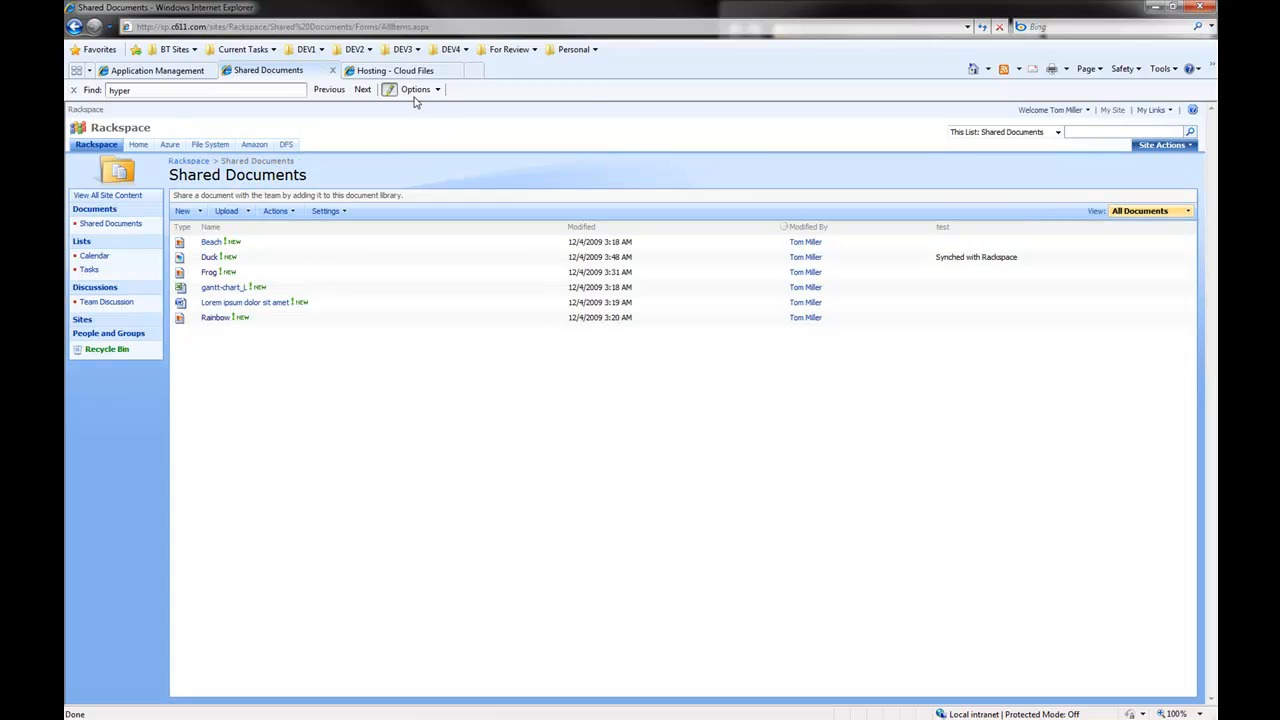
# Step: Reselect the Duck.gif object in the rackspacevideo container on Cloud Files and inspect its metadata for the Test entry
pyautogui.click(395, 72)
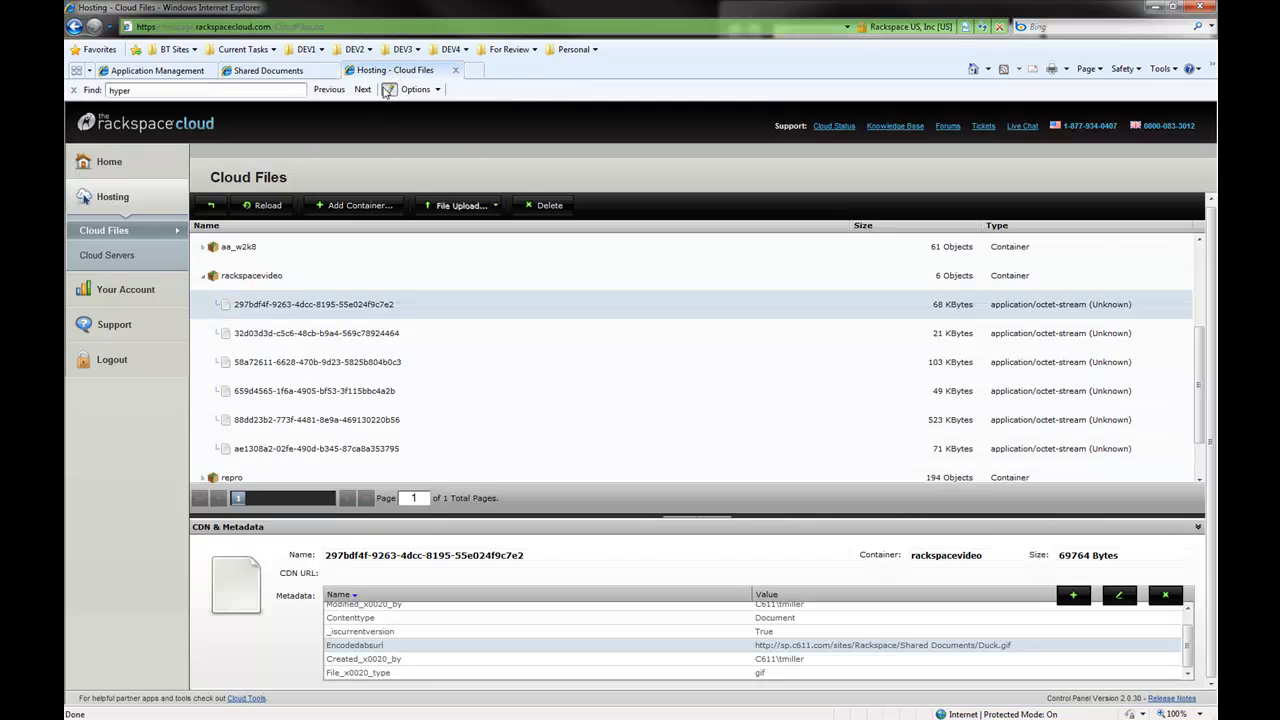
pyautogui.click(348, 333)
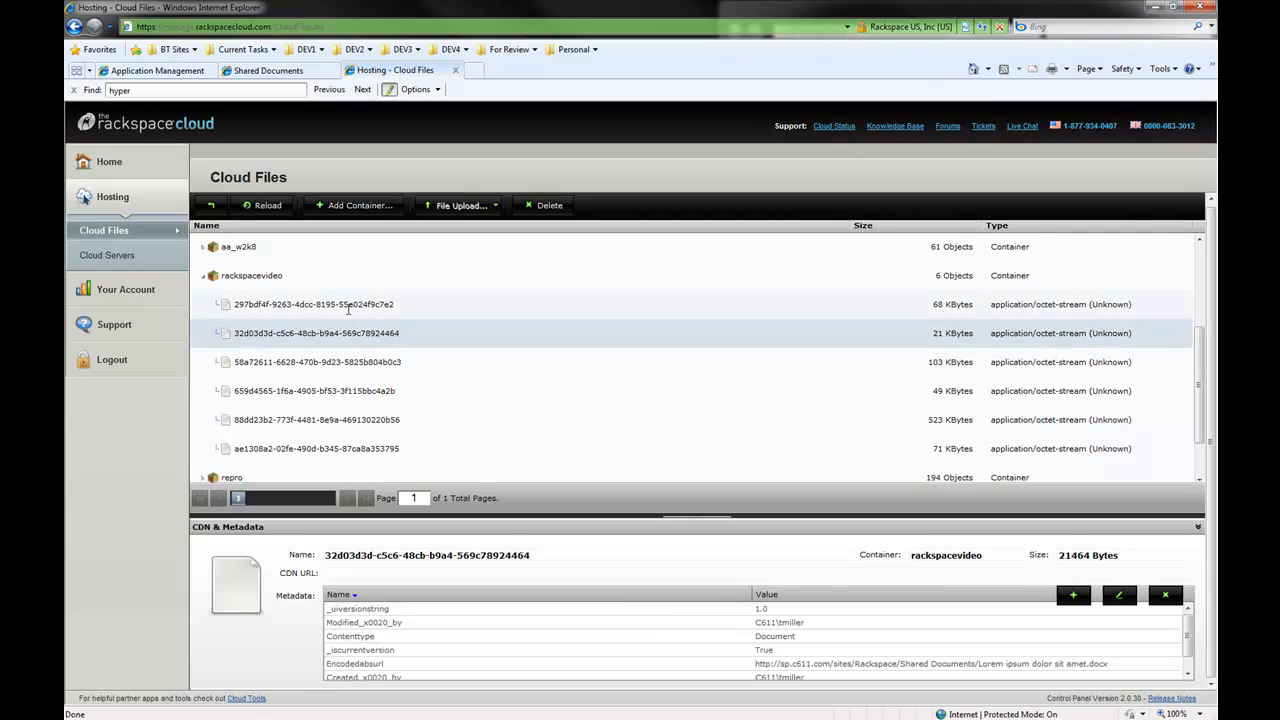
pyautogui.click(348, 309)
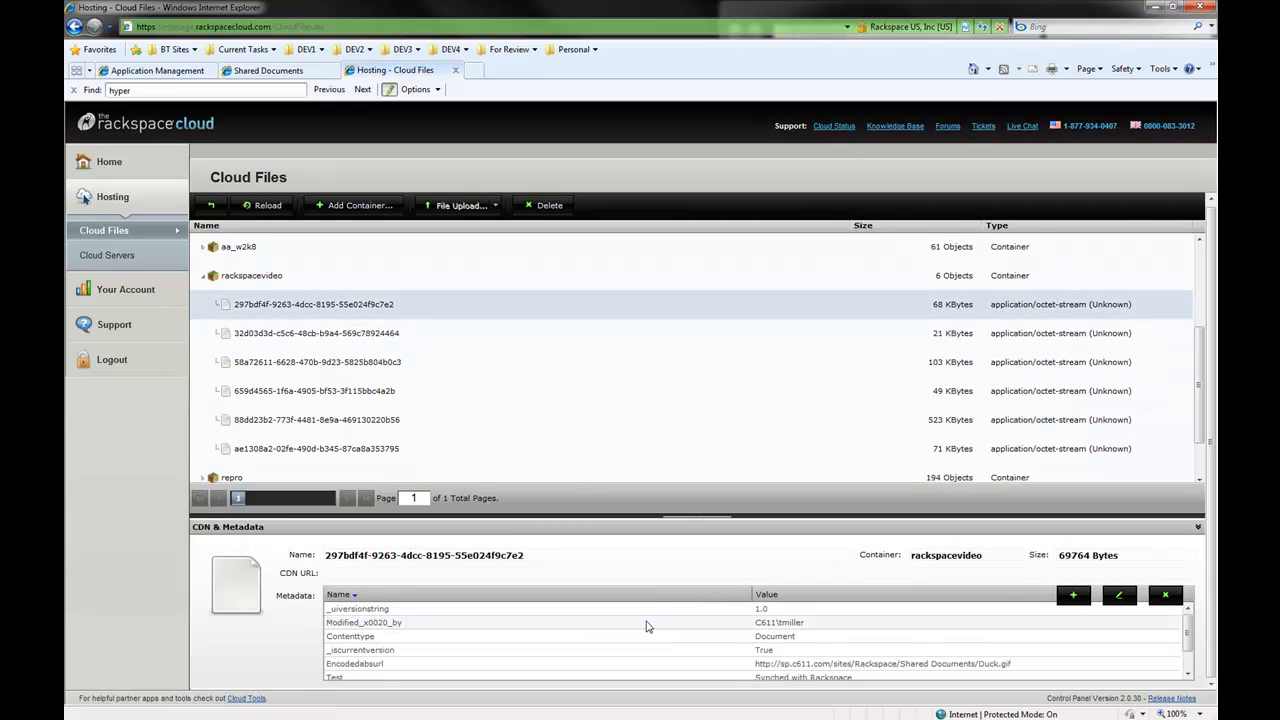
pyautogui.scroll(-1, 606, 647)
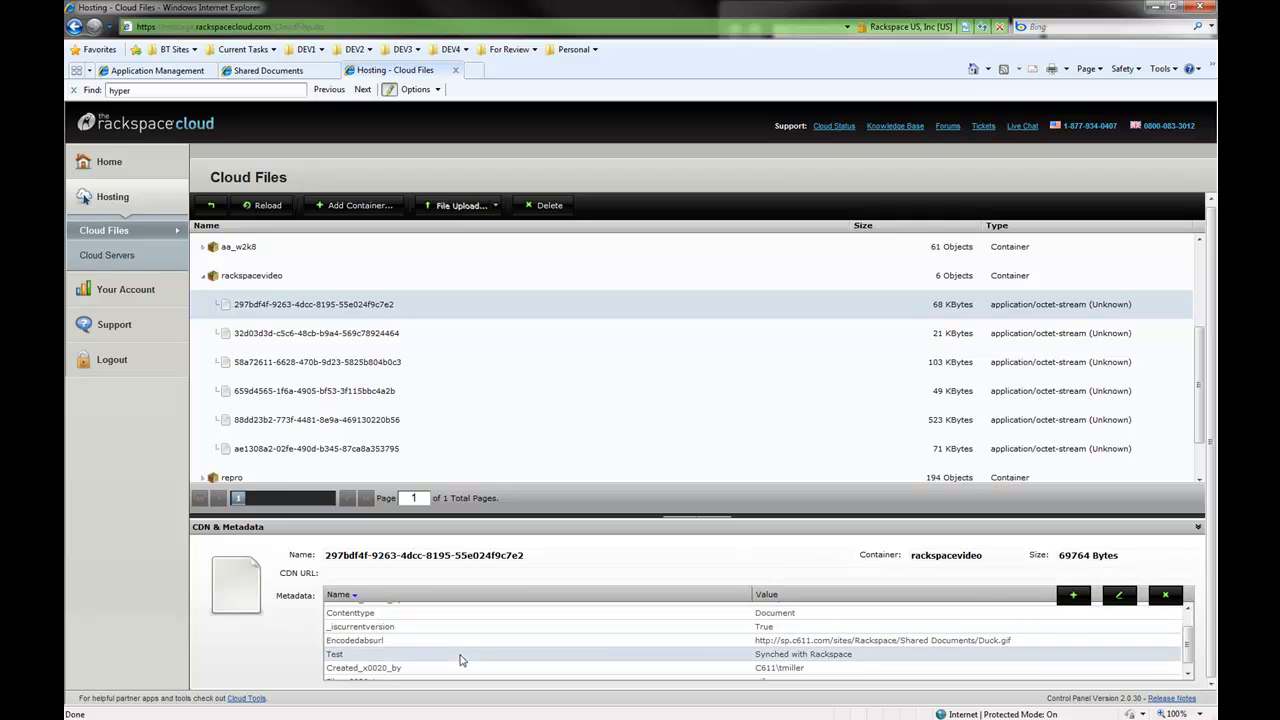